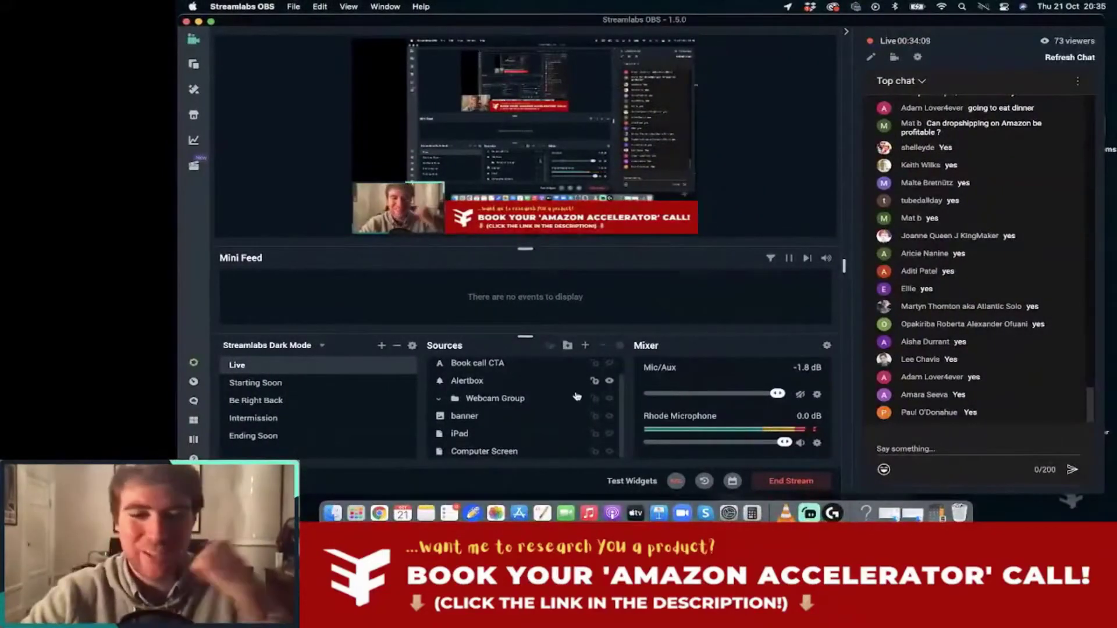
Make the iPad source visible so the stream shows the Theory and Criteria notes.
click(608, 434)
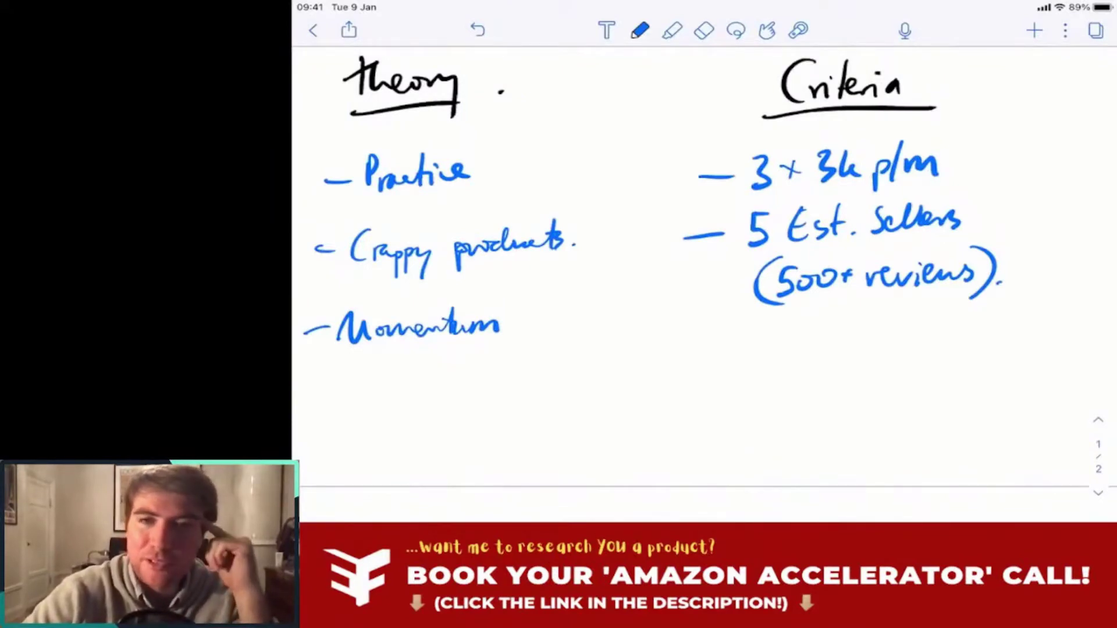
Return the stream to the computer, bring up '20 crappy products' and close the downloads bar.
click(608, 434)
key(ctrl+Left)
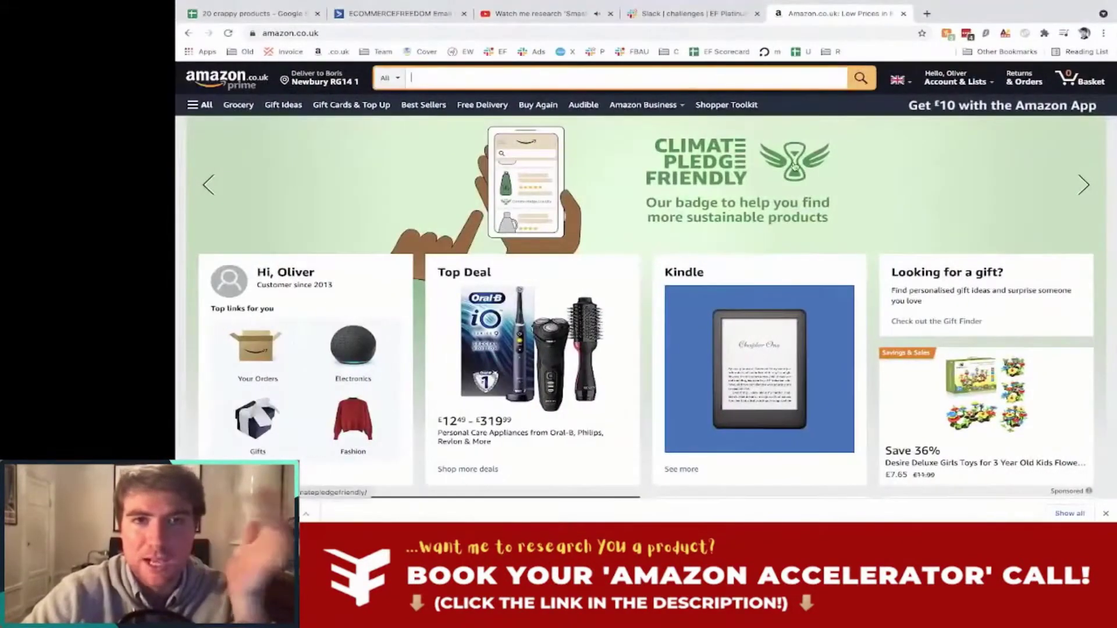
drag(250, 13, 712, 18)
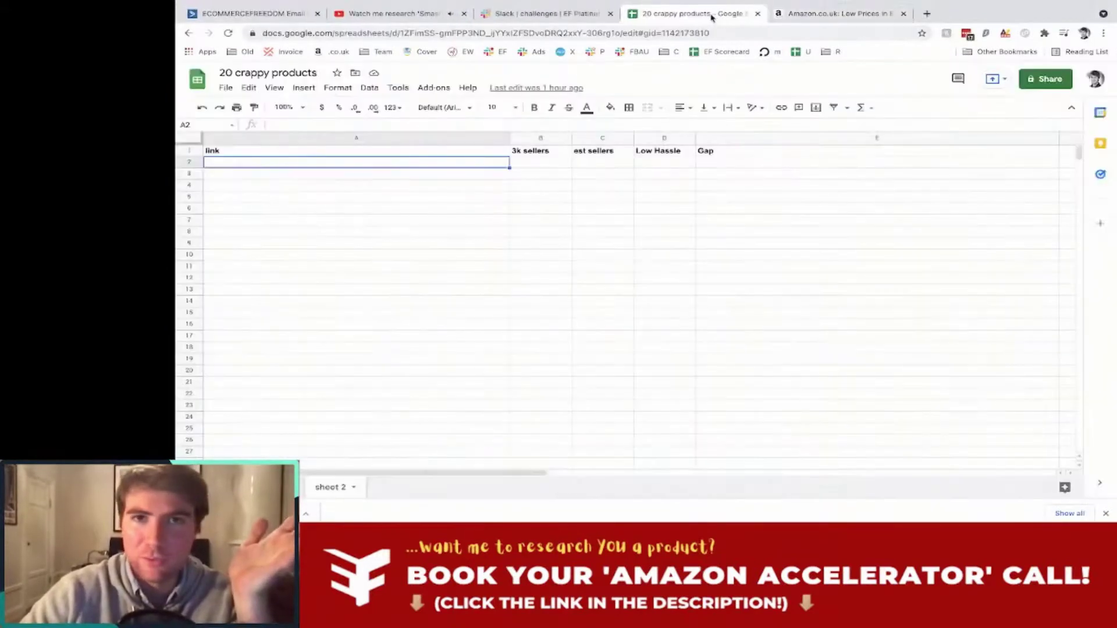
click(541, 267)
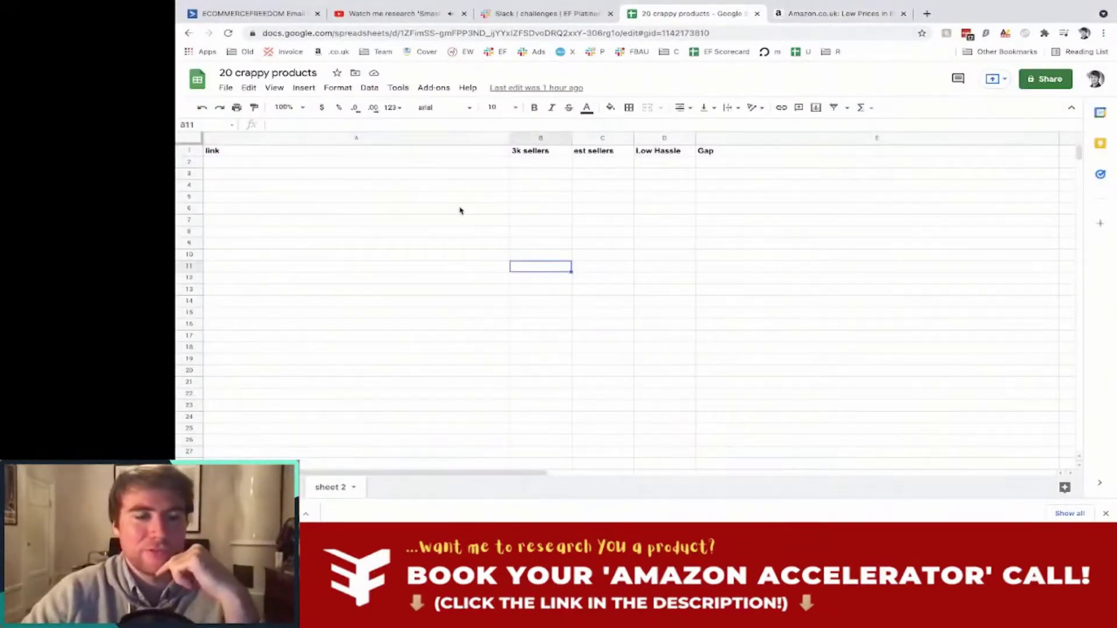
click(396, 166)
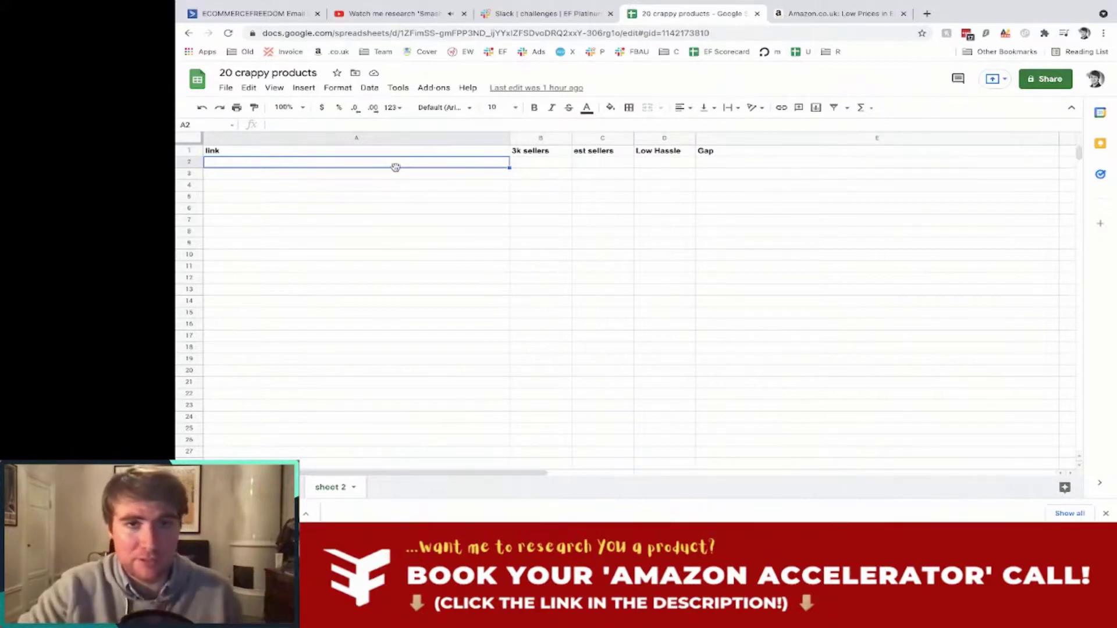
click(1105, 513)
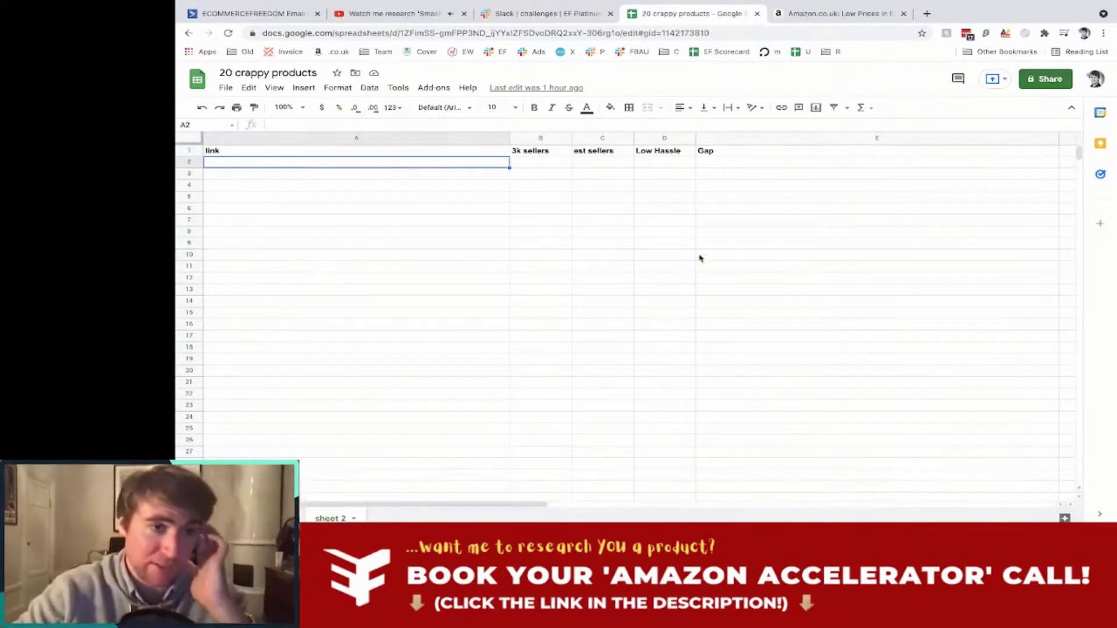
click(476, 218)
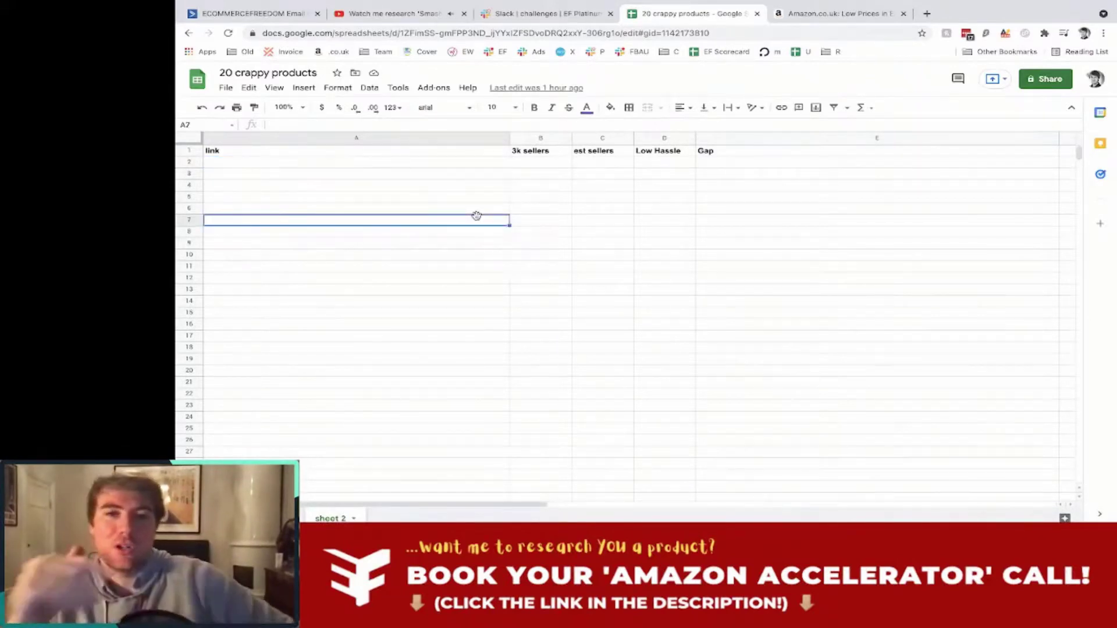
click(608, 153)
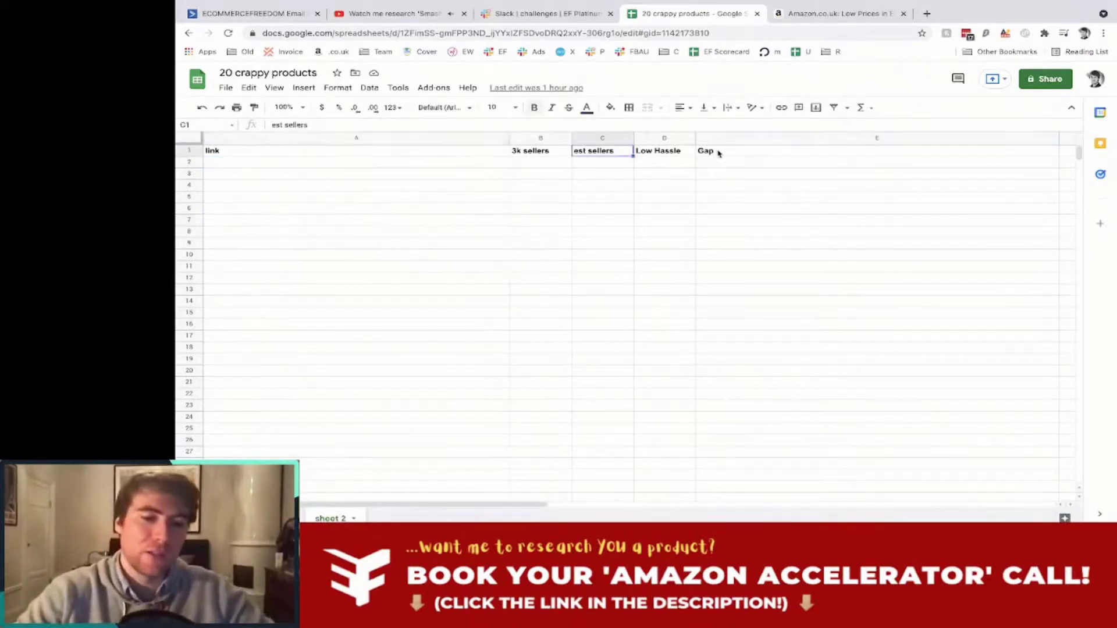
shift+click(719, 153)
key(Delete)
click(639, 406)
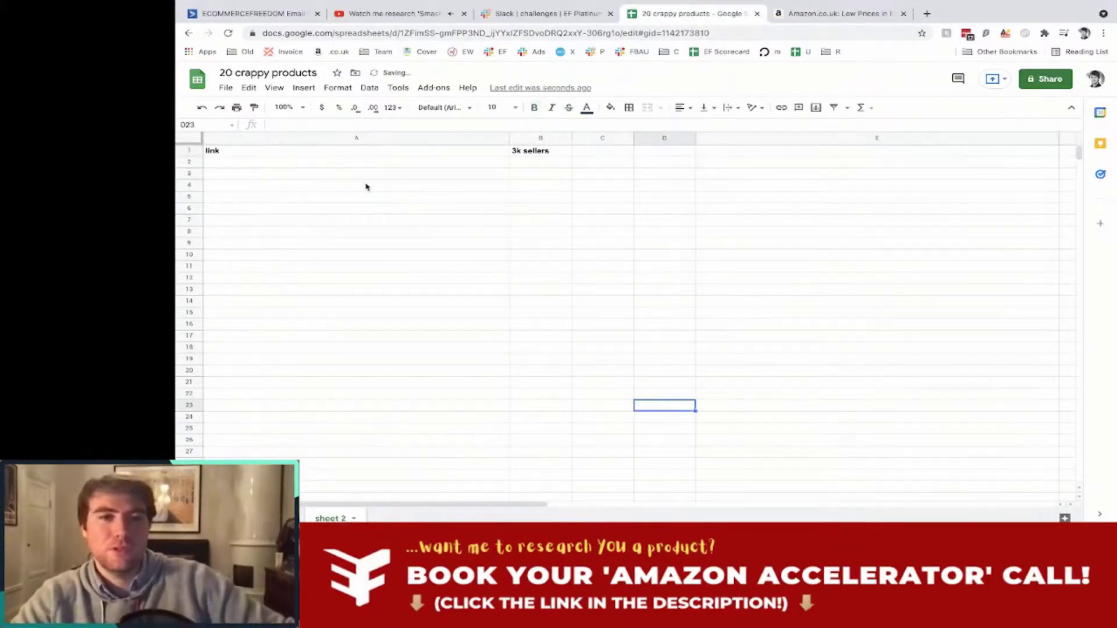
click(313, 155)
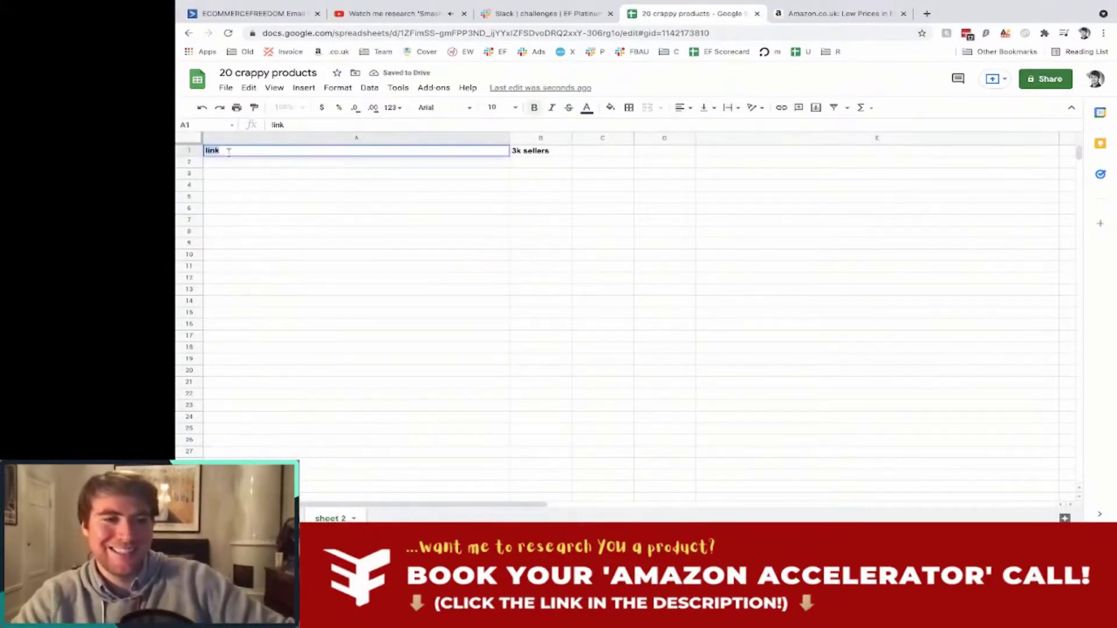
click(264, 185)
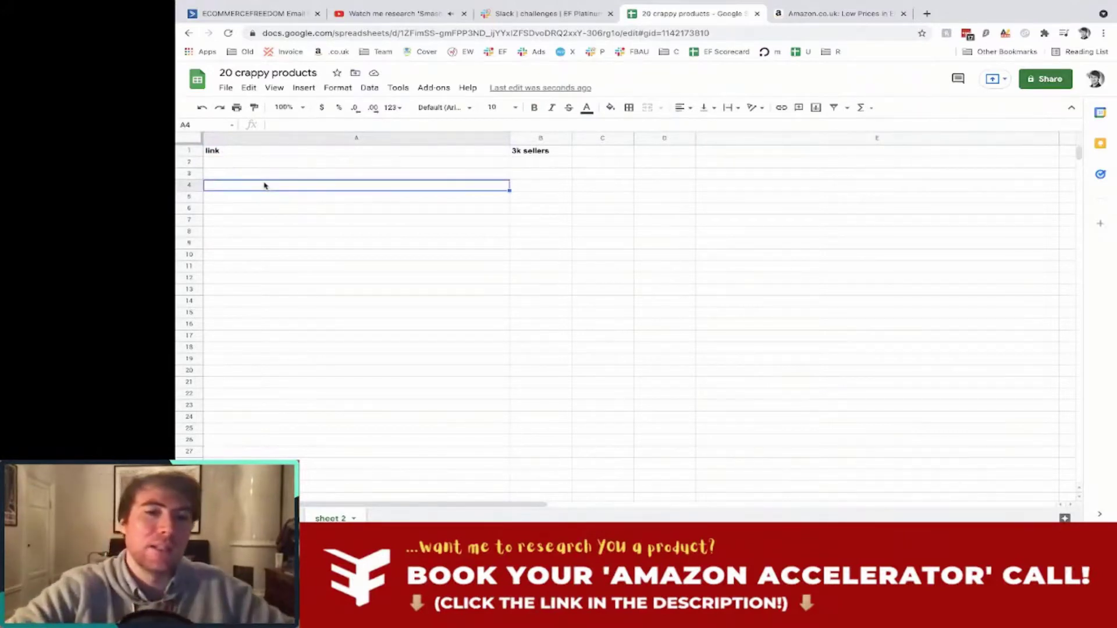
key(ctrl+z)
click(688, 154)
shift+click(735, 154)
key(ctrl+c)
key(Delete)
click(309, 152)
click(331, 164)
key(Down)
key(Down)
key(Down)
key(Down)
key(Down)
key(Down)
key(Down)
key(Down)
key(Down)
click(560, 156)
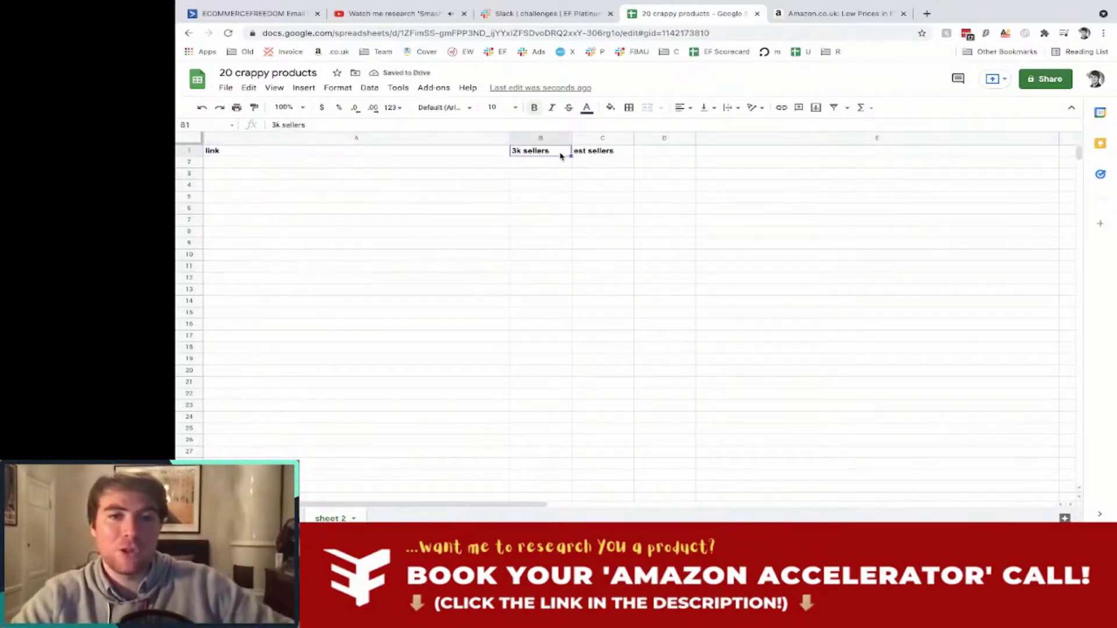
double_click(558, 156)
key(ctrl+shift+Left)
key(ctrl+shift+Left)
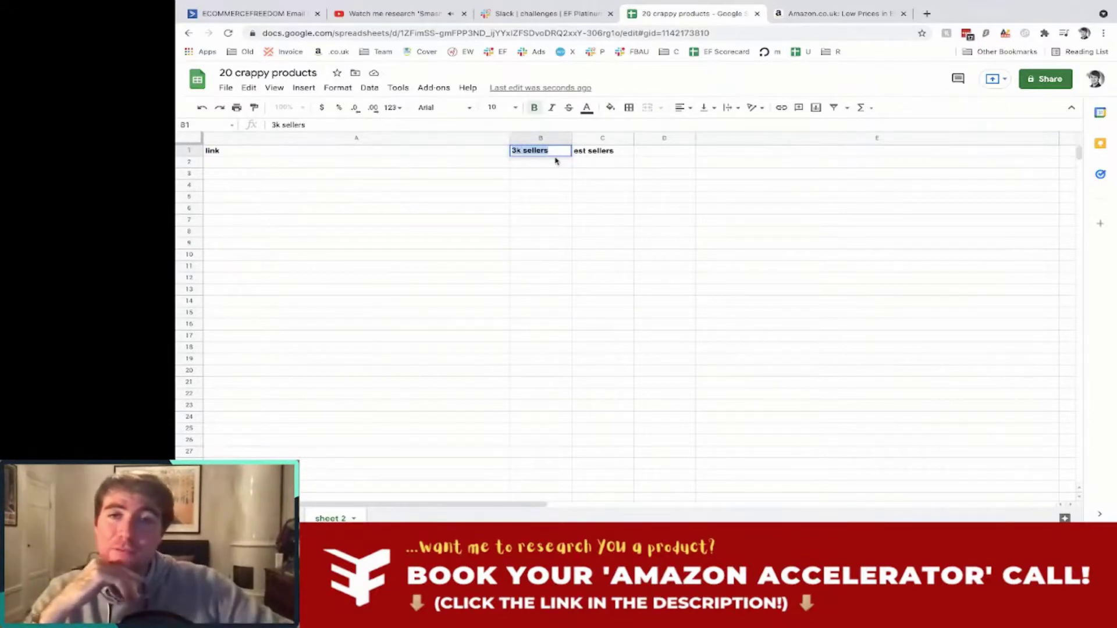
click(590, 156)
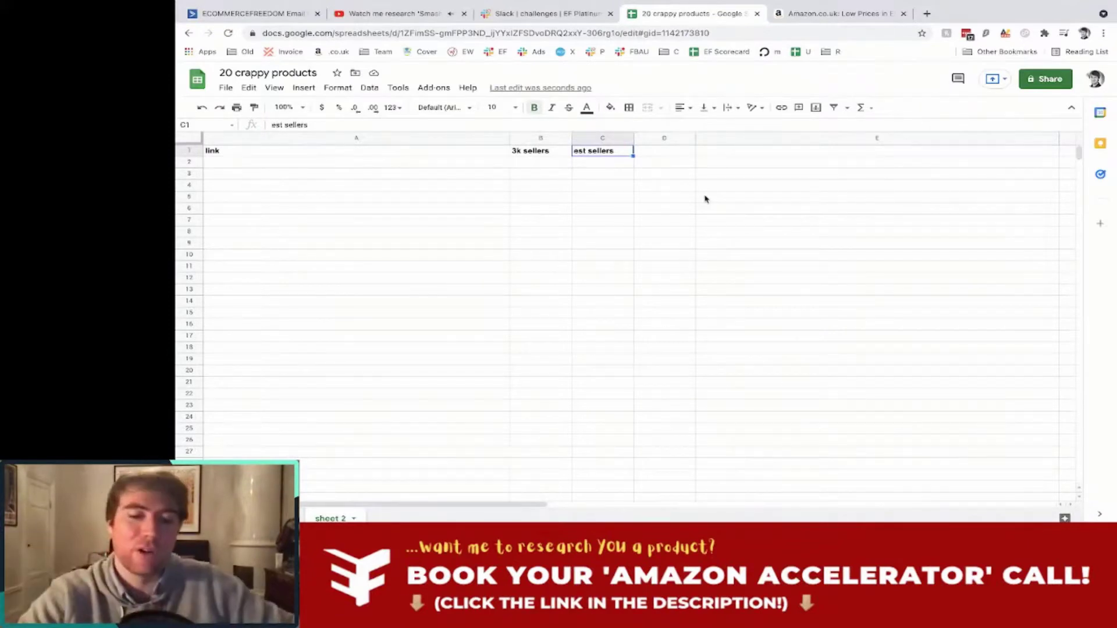
key(Right)
key(ctrl+v)
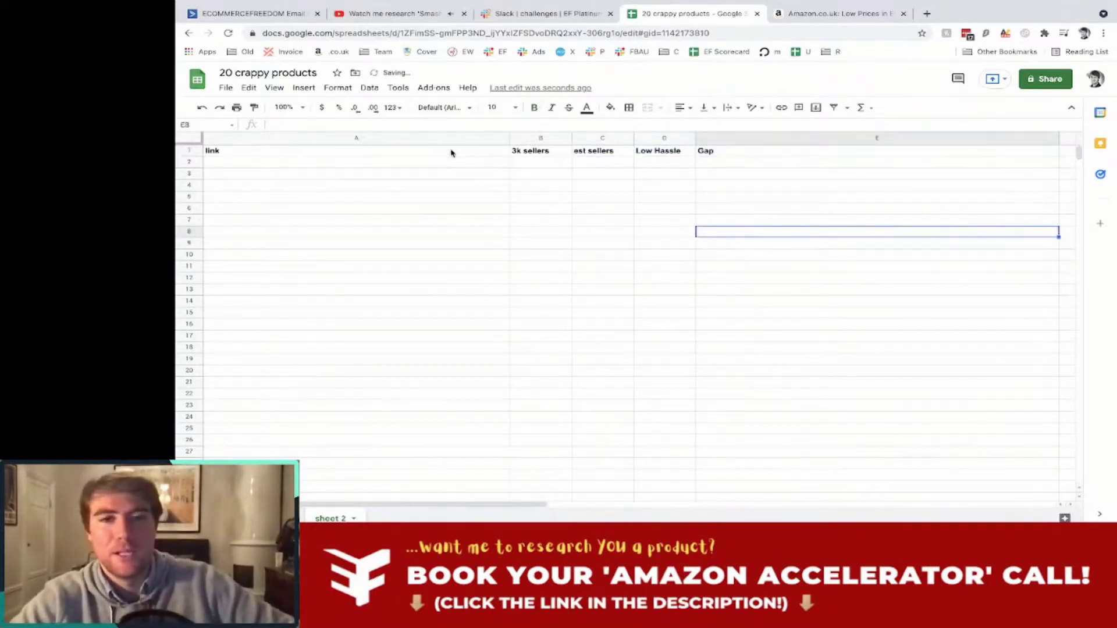
click(450, 153)
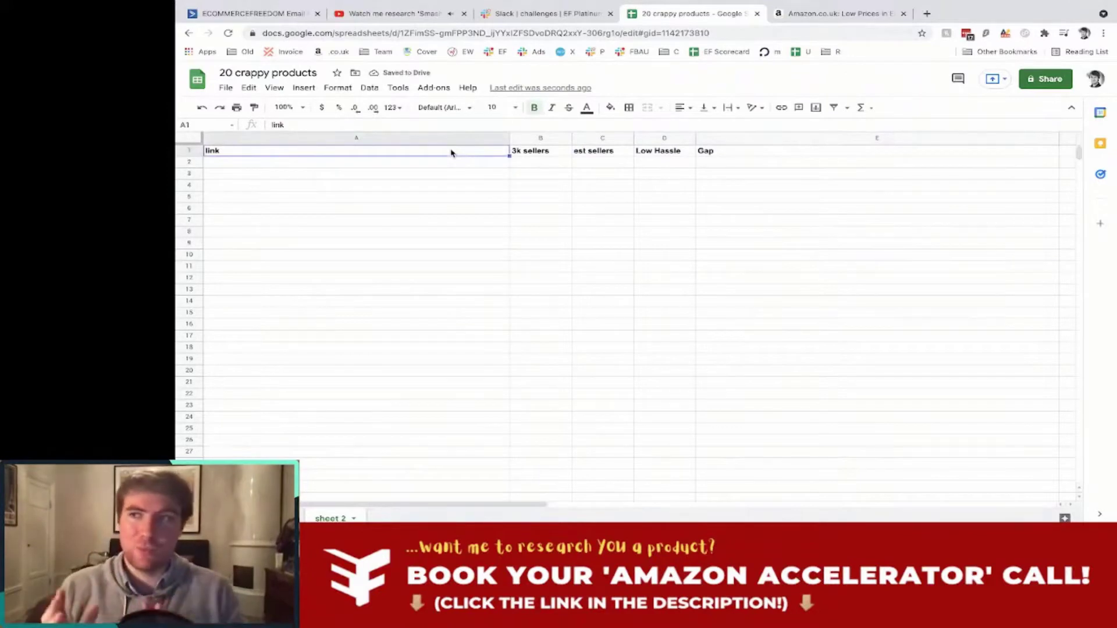
click(456, 165)
click(550, 152)
click(559, 165)
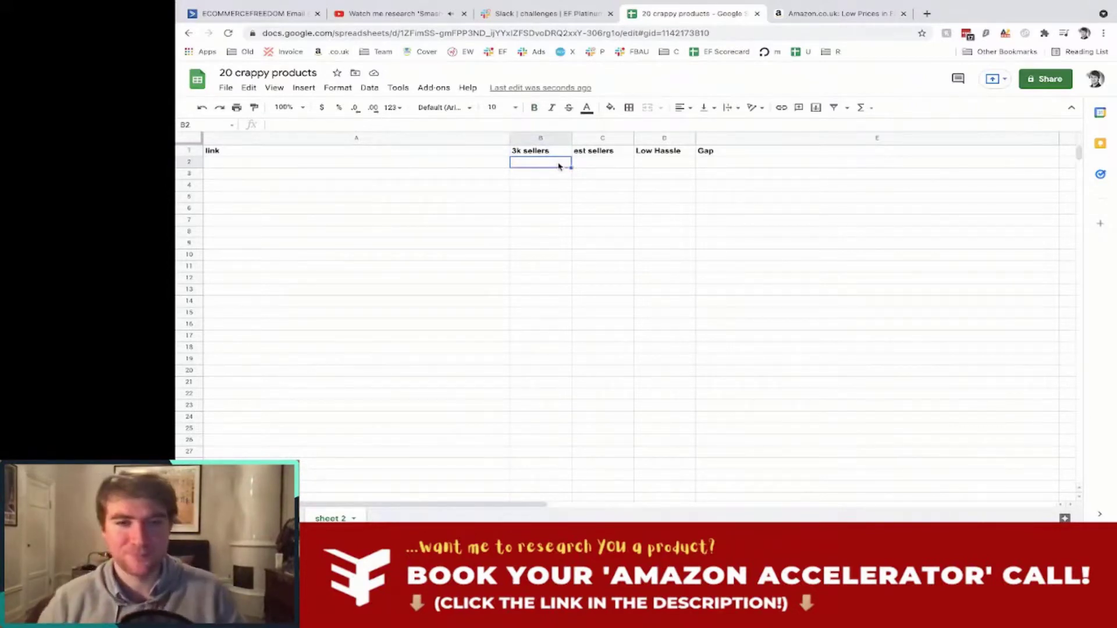
click(612, 165)
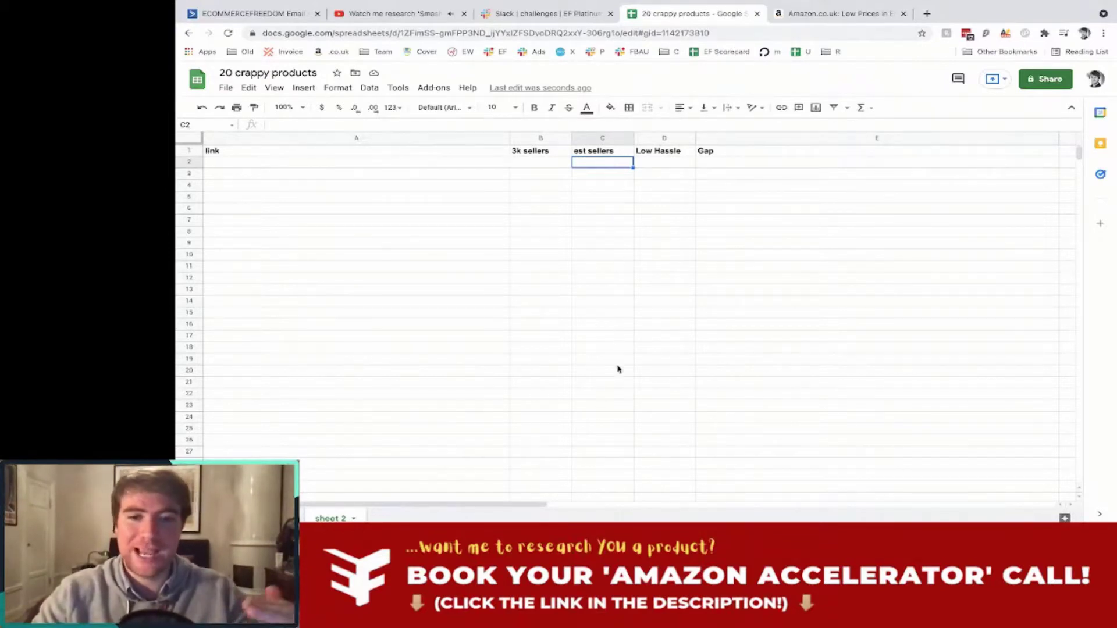
click(619, 370)
click(617, 399)
click(614, 163)
click(547, 163)
click(442, 165)
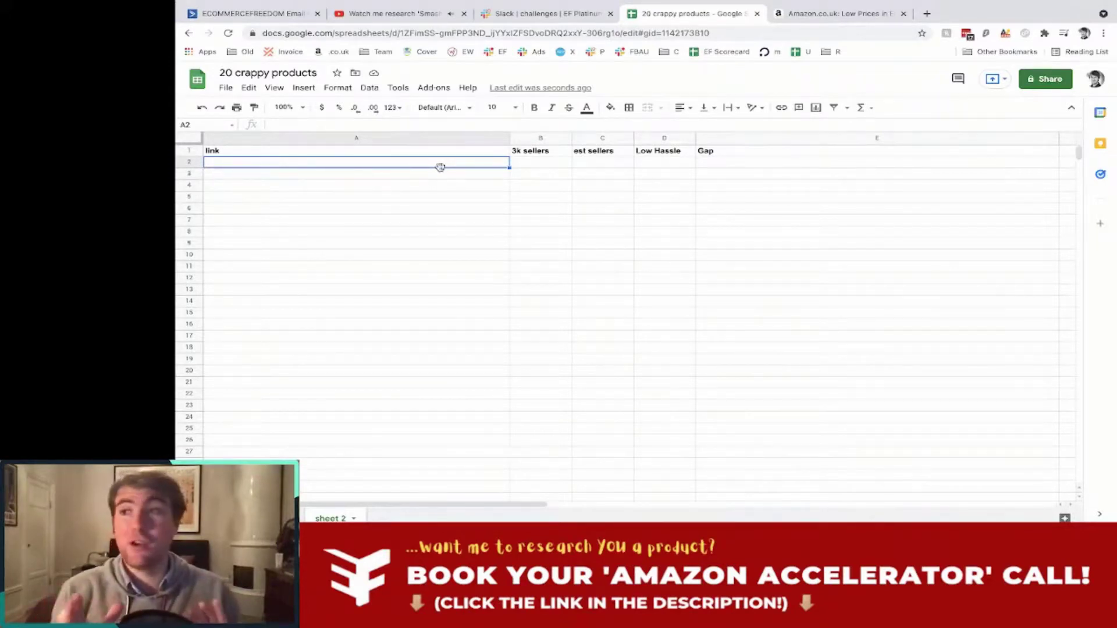
click(521, 155)
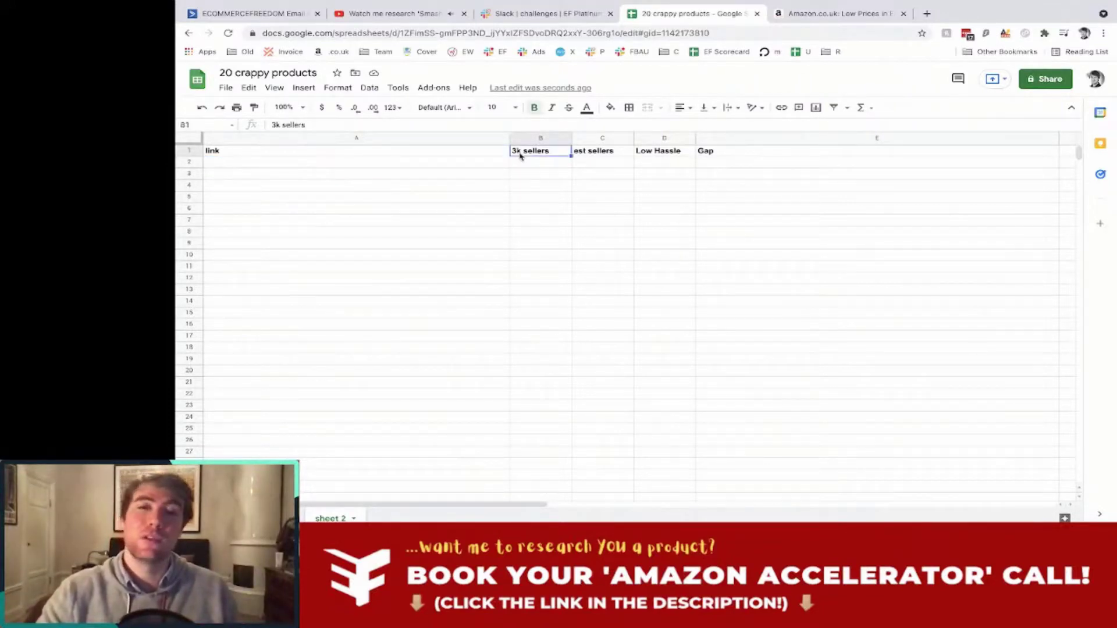
click(536, 164)
click(607, 163)
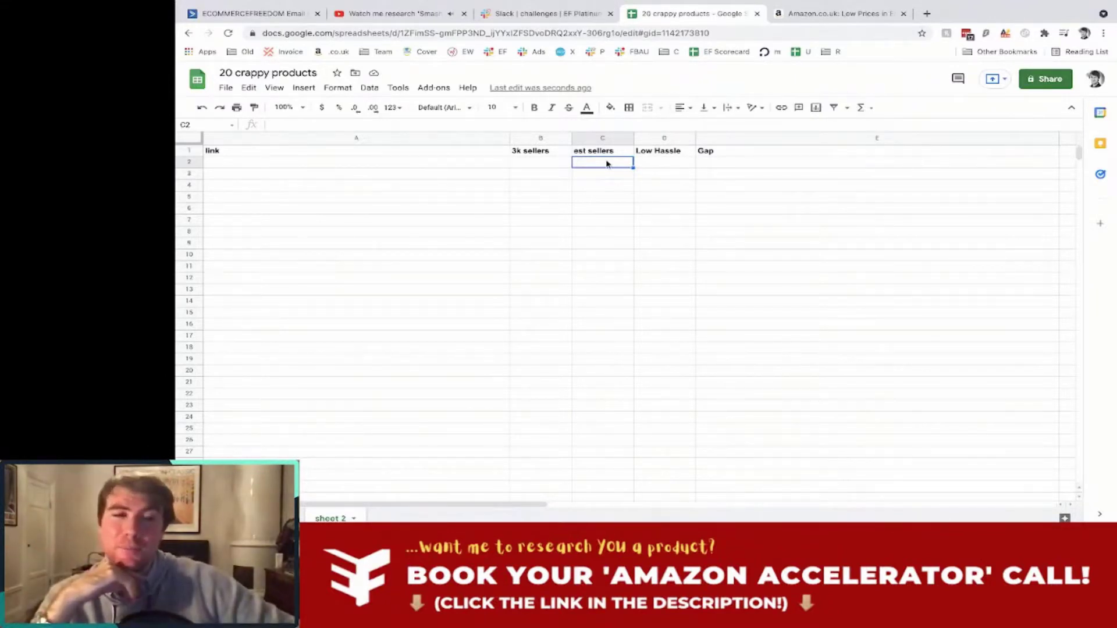
click(469, 167)
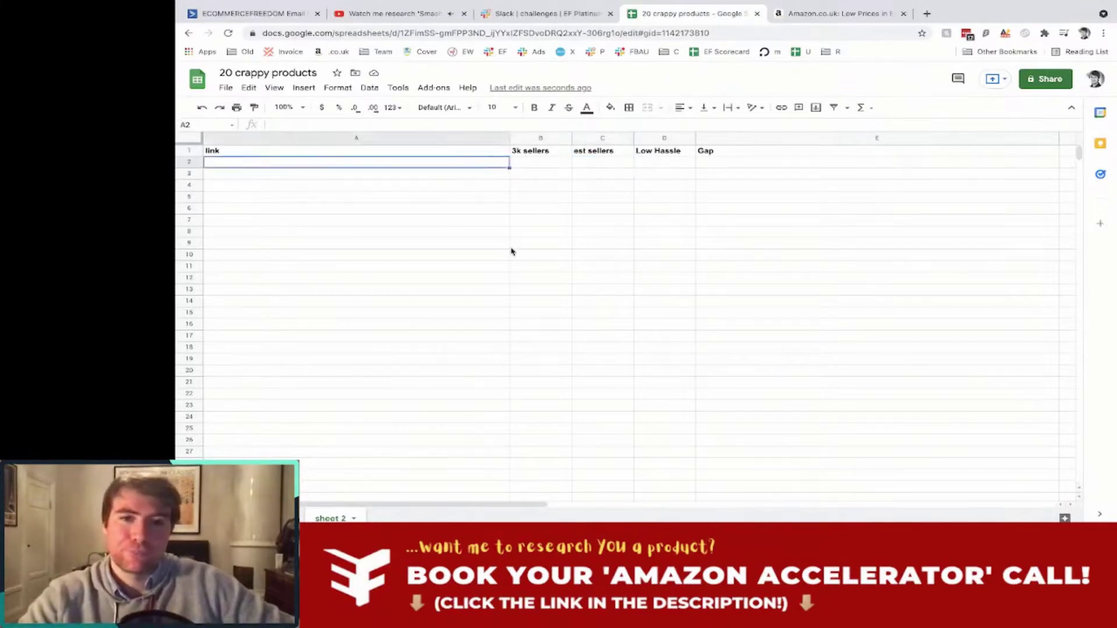
Show the iPad notes on stream and draw three black C marks in a row.
key(ctrl+Right)
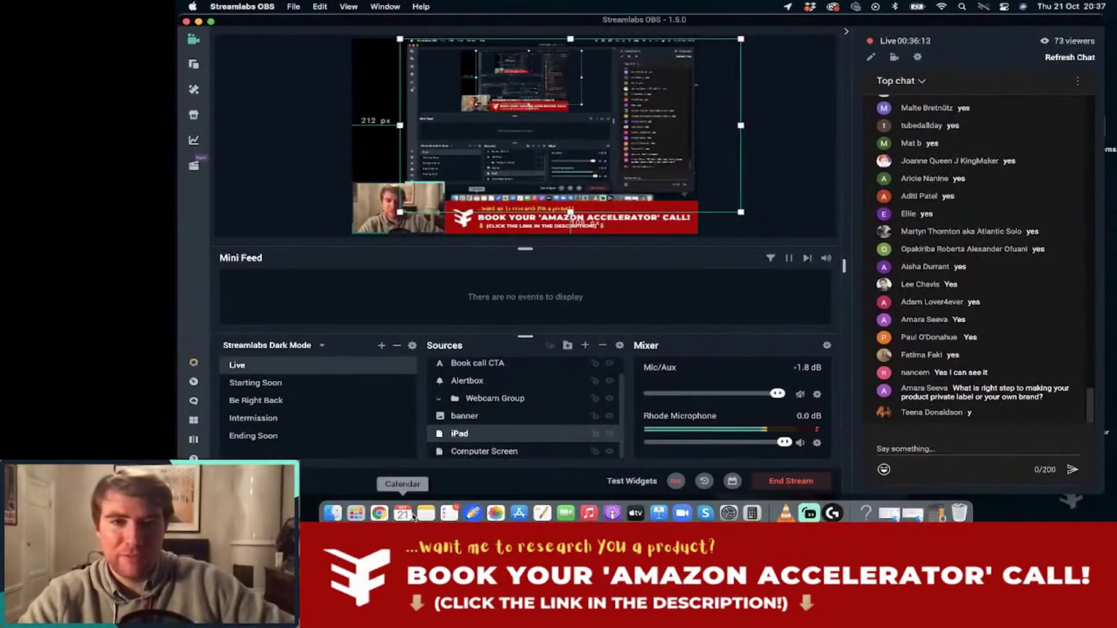
click(609, 434)
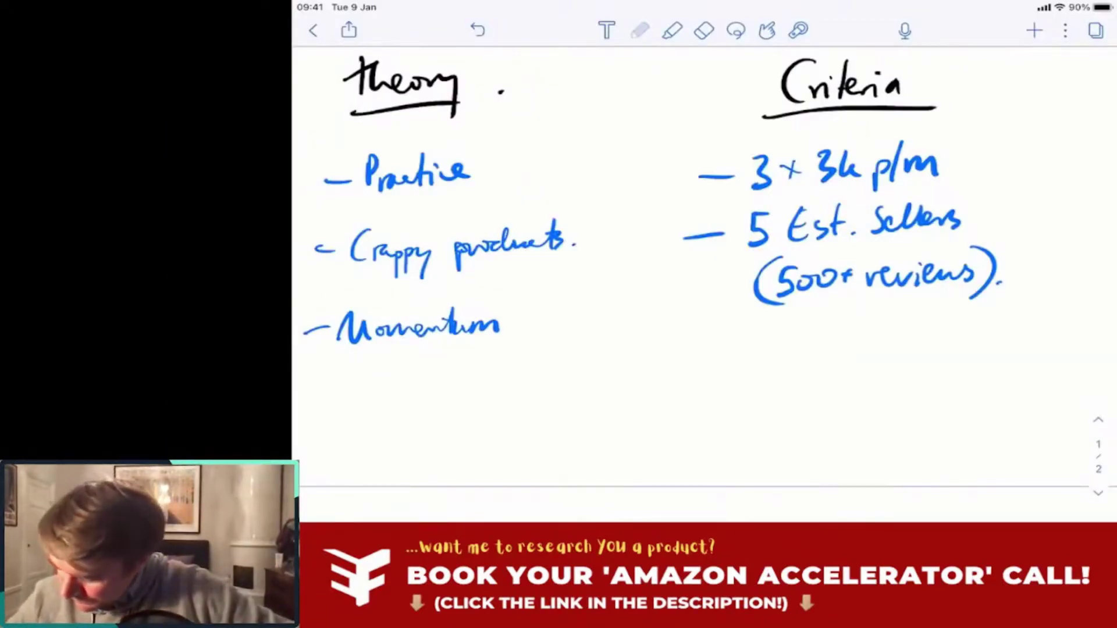
click(639, 30)
click(738, 192)
drag(454, 402, 480, 452)
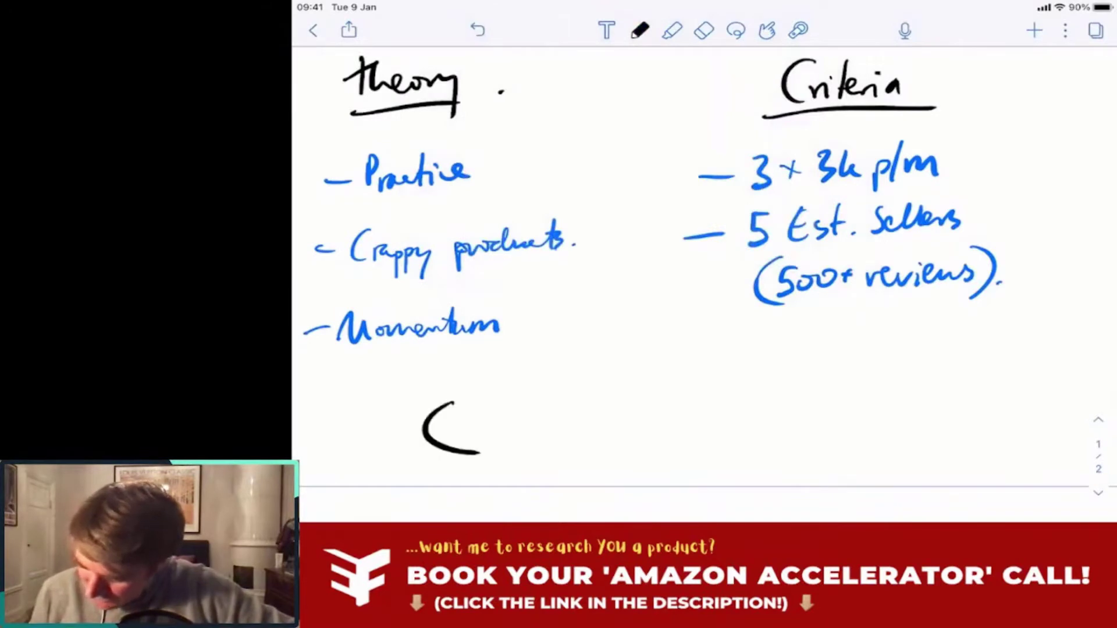
drag(723, 395, 722, 449)
mouse_move(926, 396)
mouse_down()
mouse_move(898, 448)
mouse_move(934, 460)
mouse_up()
Write blue letters beside the first C, undoing the strokes beside the second and third.
click(640, 30)
click(700, 159)
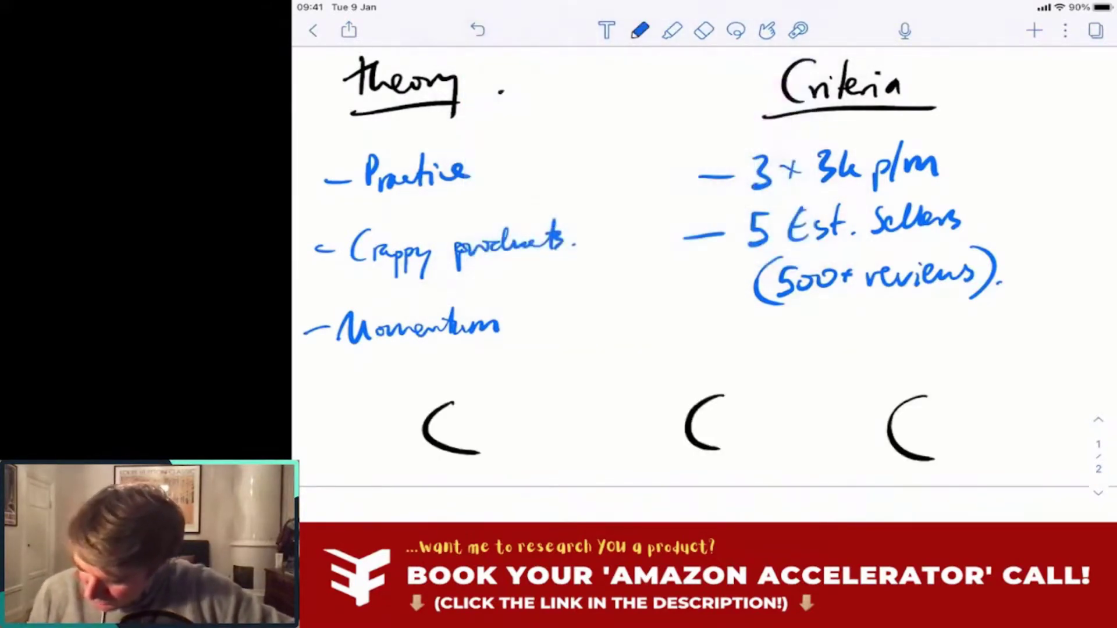
mouse_move(487, 415)
mouse_down()
mouse_move(503, 457)
mouse_move(566, 460)
mouse_up()
mouse_move(745, 432)
mouse_down()
mouse_move(751, 448)
mouse_move(781, 435)
mouse_move(790, 446)
mouse_up()
key(ctrl+z)
mouse_move(956, 441)
mouse_down()
mouse_move(965, 466)
mouse_move(953, 446)
mouse_move(1040, 442)
mouse_up()
key(ctrl+z)
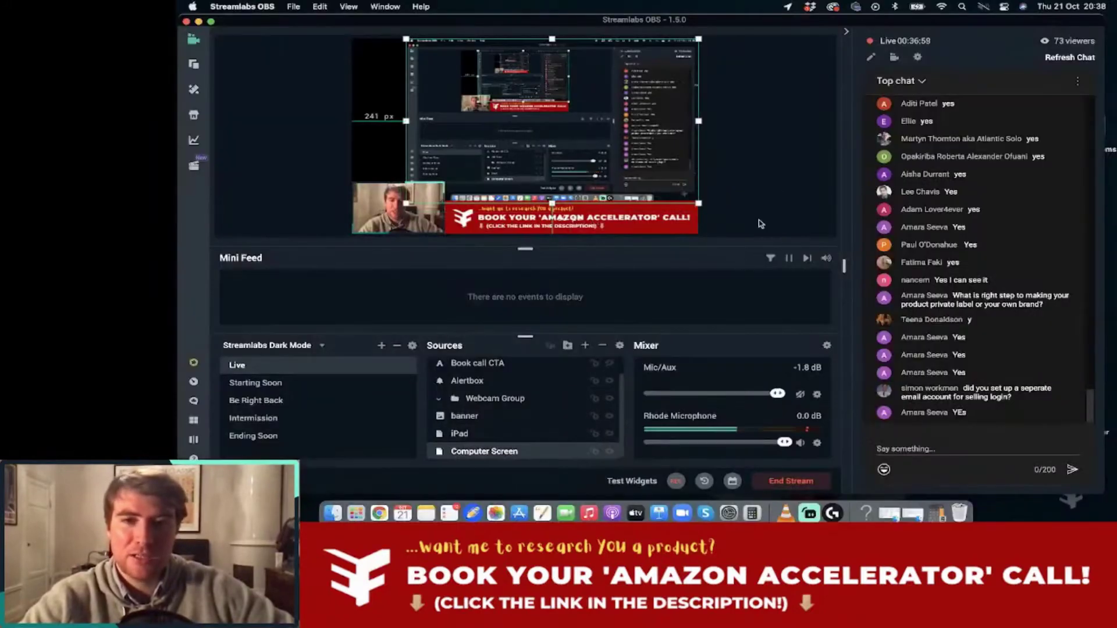
Go back to the browser and switch to the Amazon.co.uk home page tab.
key(ctrl+Left)
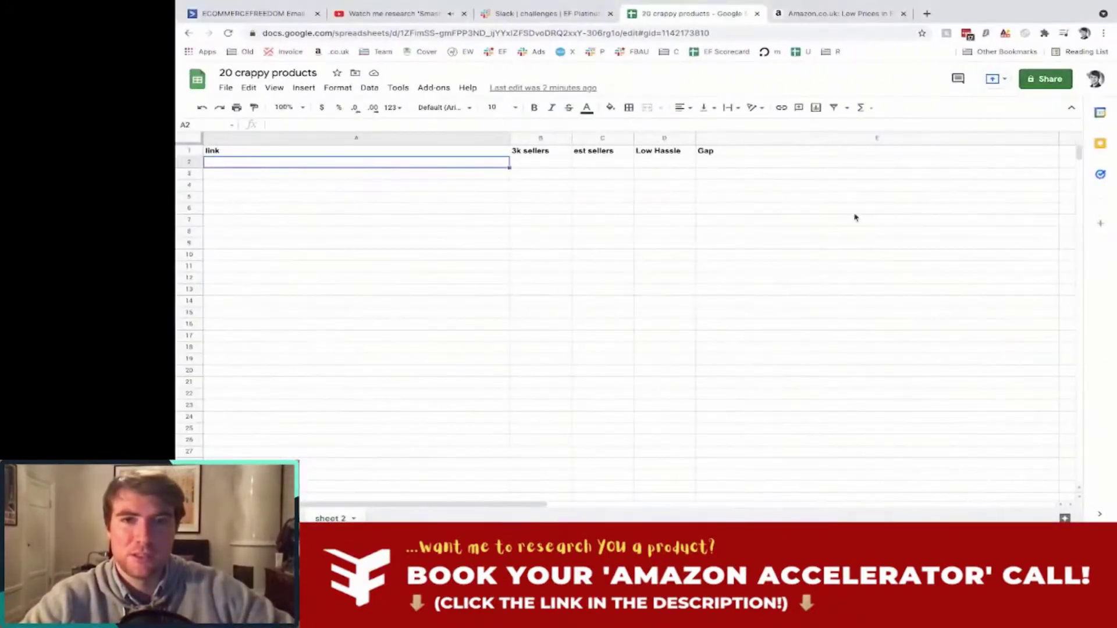
click(810, 14)
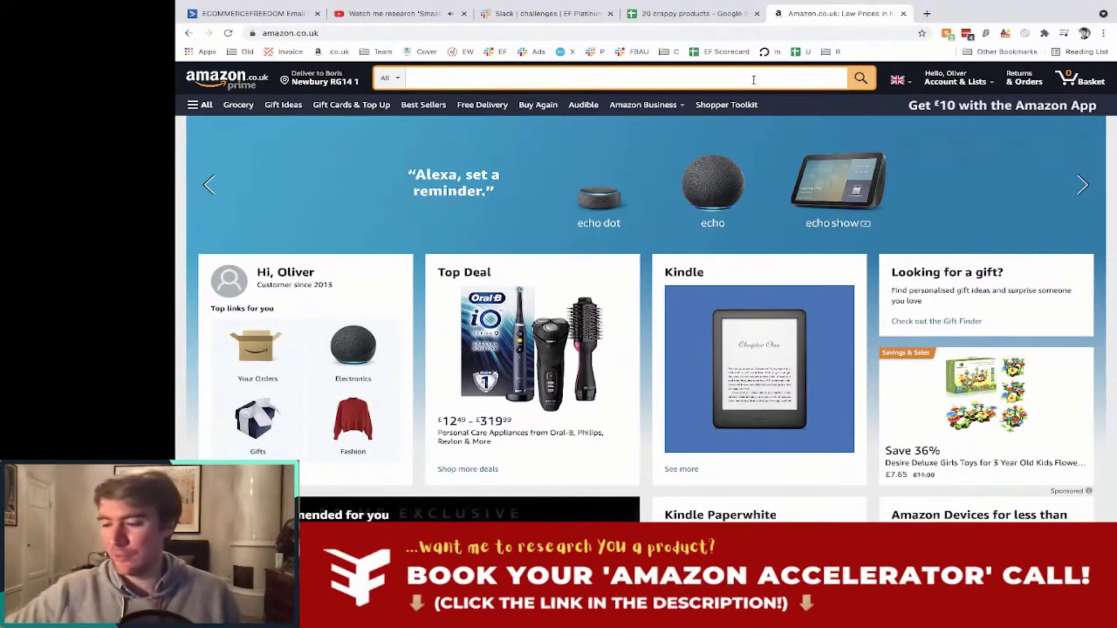
Search Amazon for the random string '-854theknrfkdrngf' and glance over the results.
key(ctrl+Right)
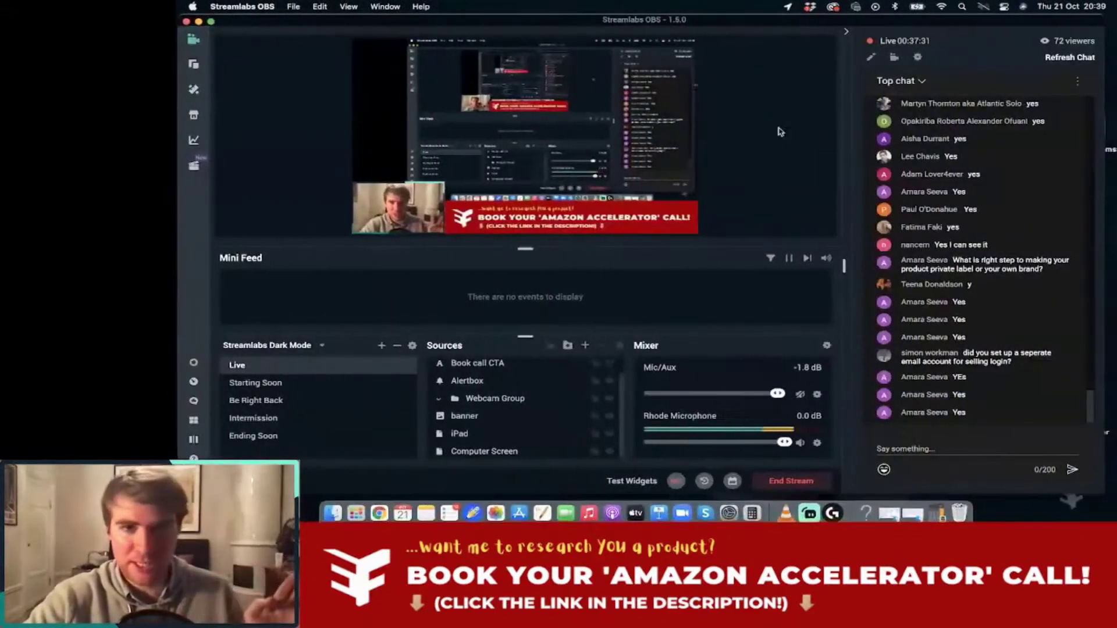
key(ctrl+Left)
click(648, 77)
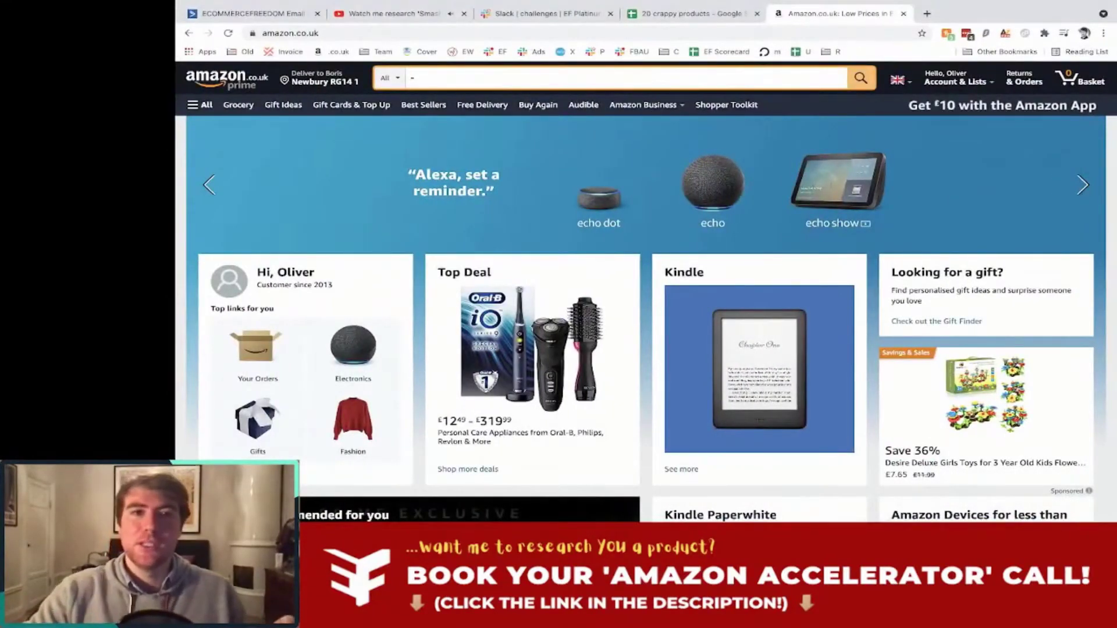
text(-854theknrfkdrngf)
key(Return)
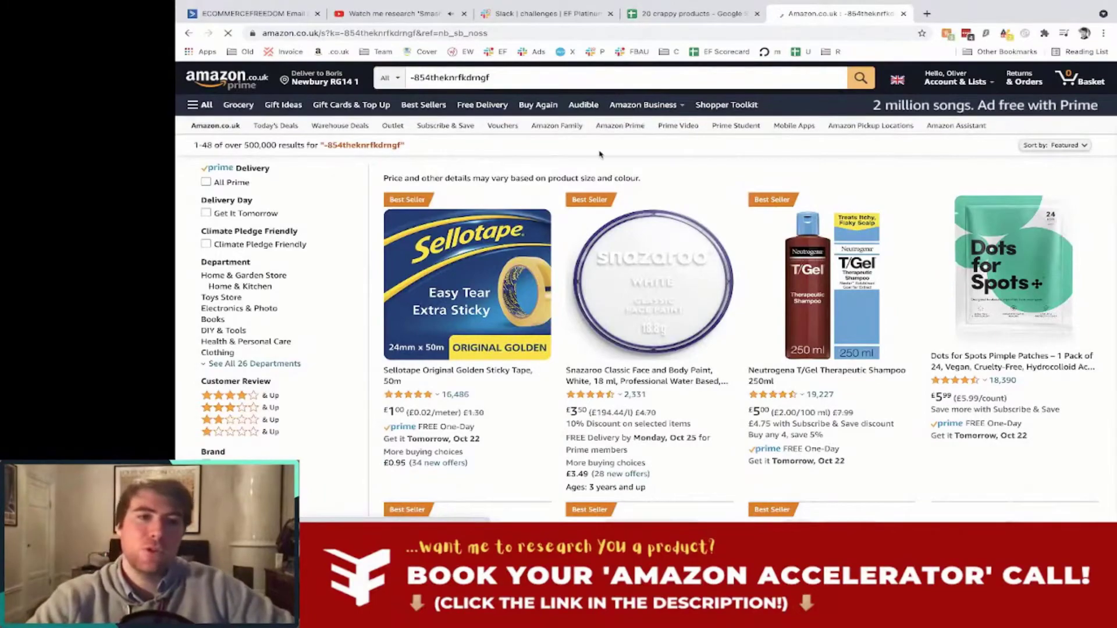
scroll(758, 139, down, 8)
scroll(758, 139, down, 12)
scroll(765, 202, up, 20)
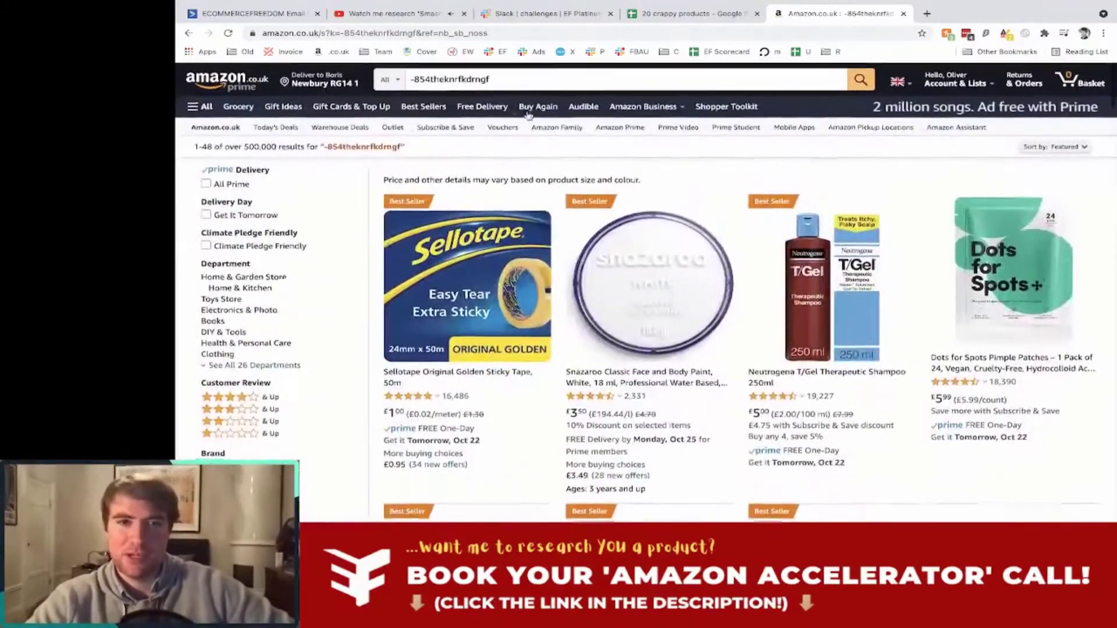
Select and reselect the random query text in the Amazon search bar.
click(461, 78)
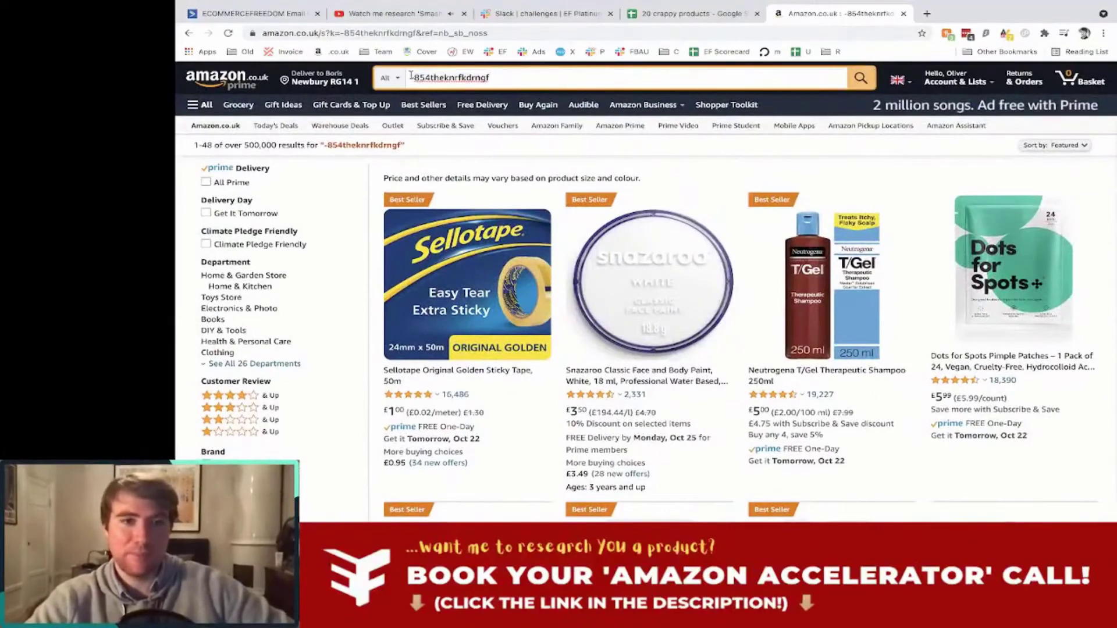
triple_click(459, 79)
key(End)
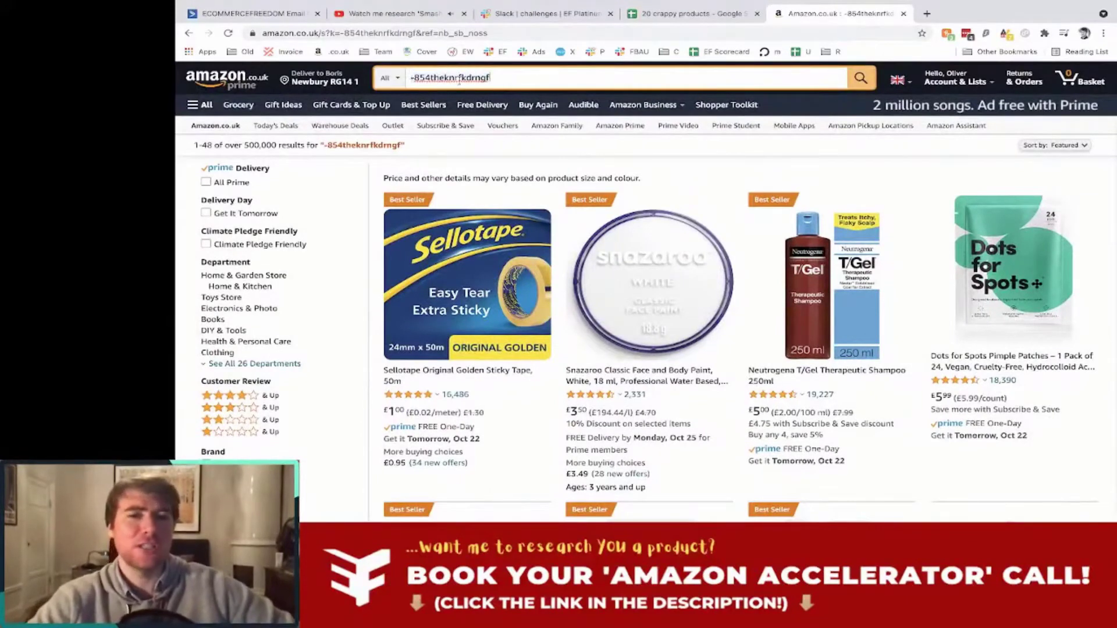
double_click(415, 77)
click(416, 77)
double_click(417, 79)
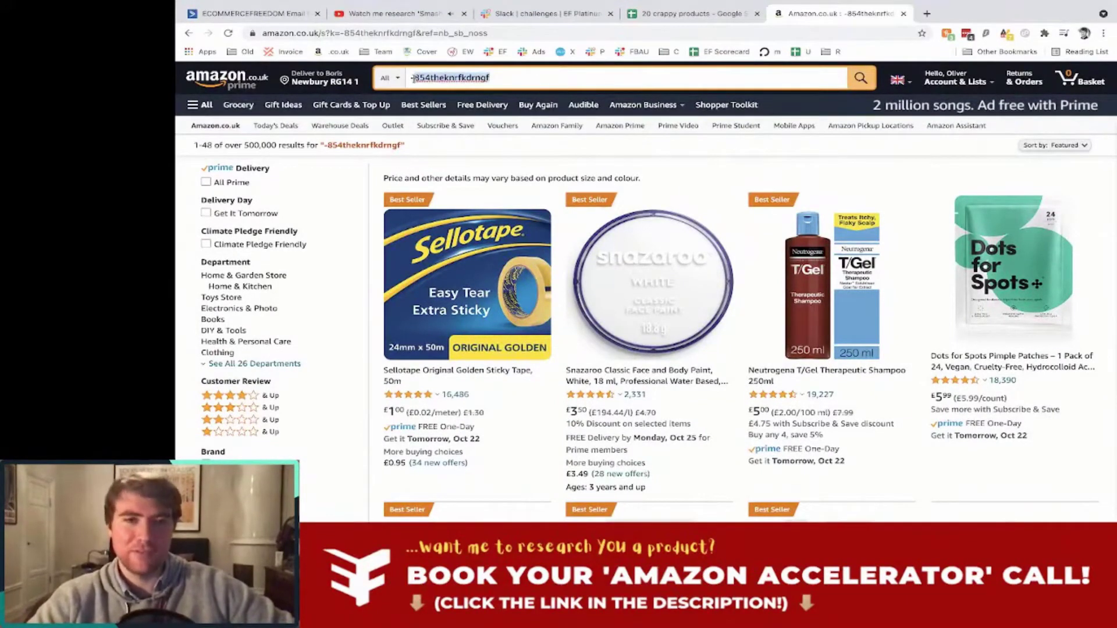
drag(508, 85, 658, 93)
click(660, 79)
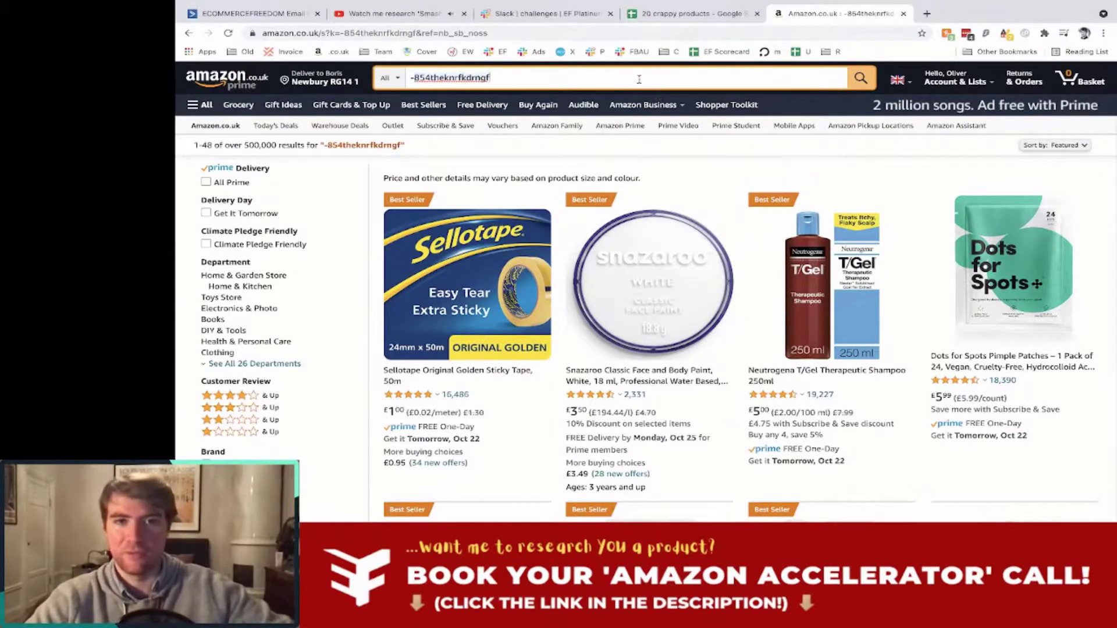
Rerun the random search within the Home & Kitchen department and scroll the results.
click(396, 81)
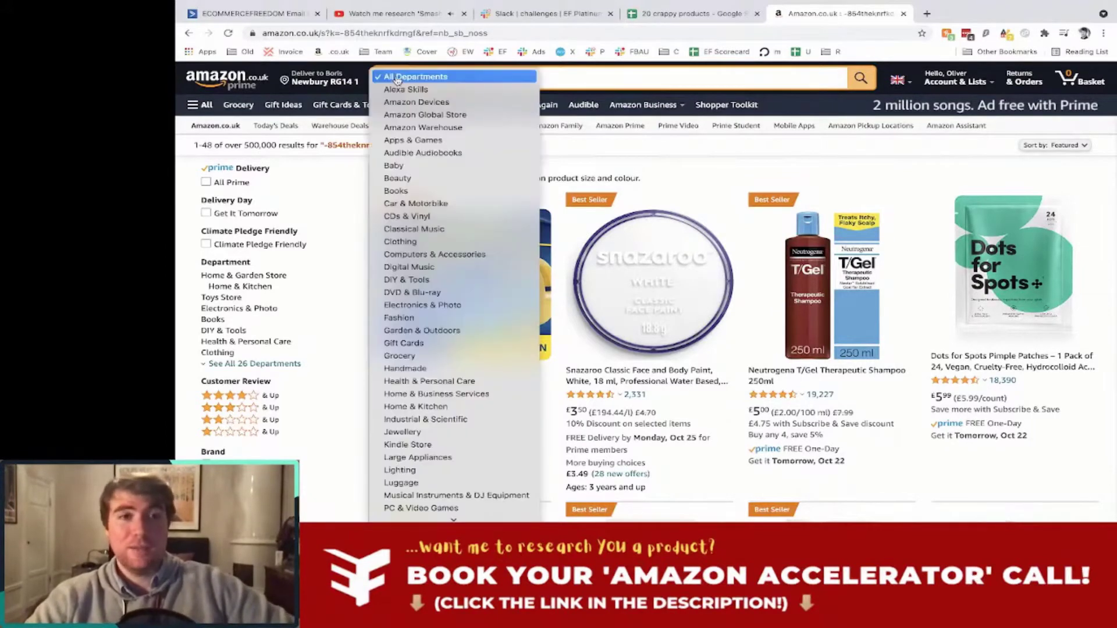
click(496, 395)
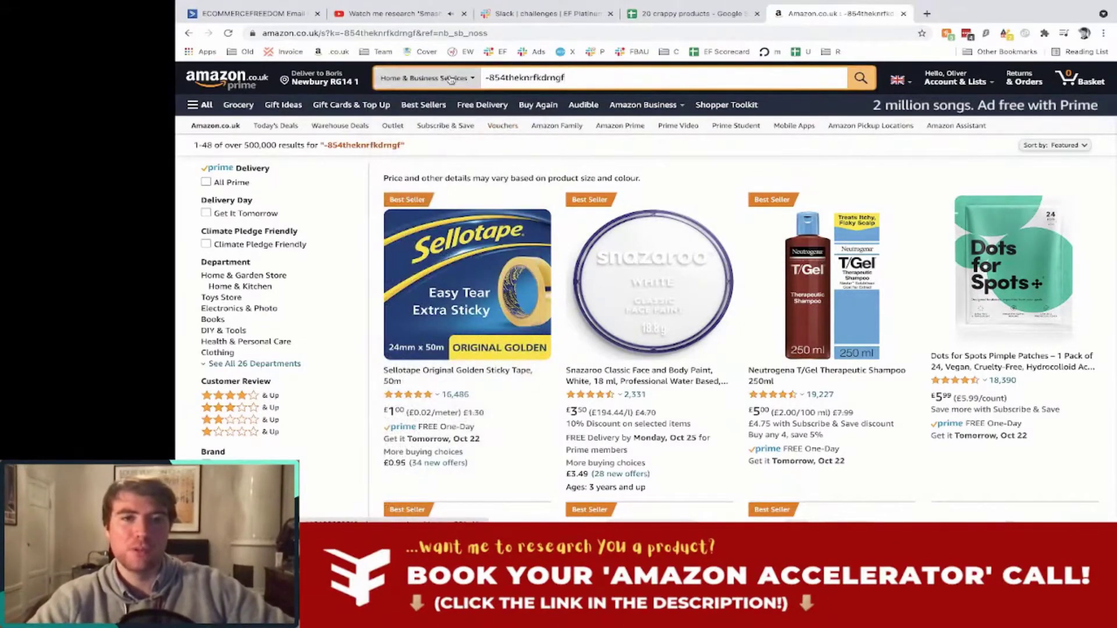
click(454, 78)
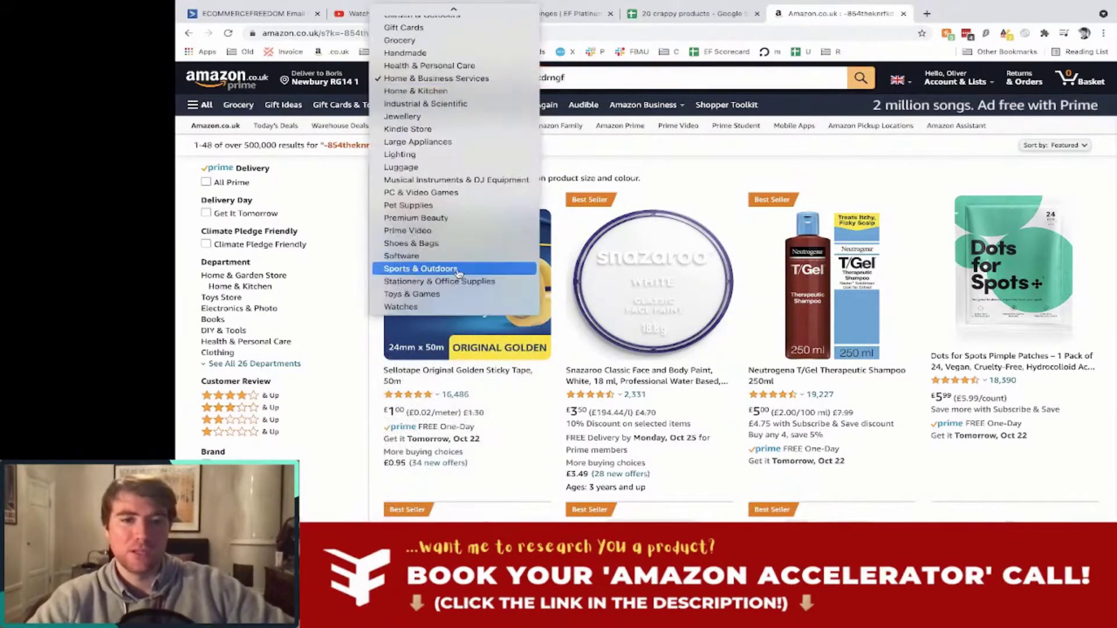
click(519, 92)
key(Return)
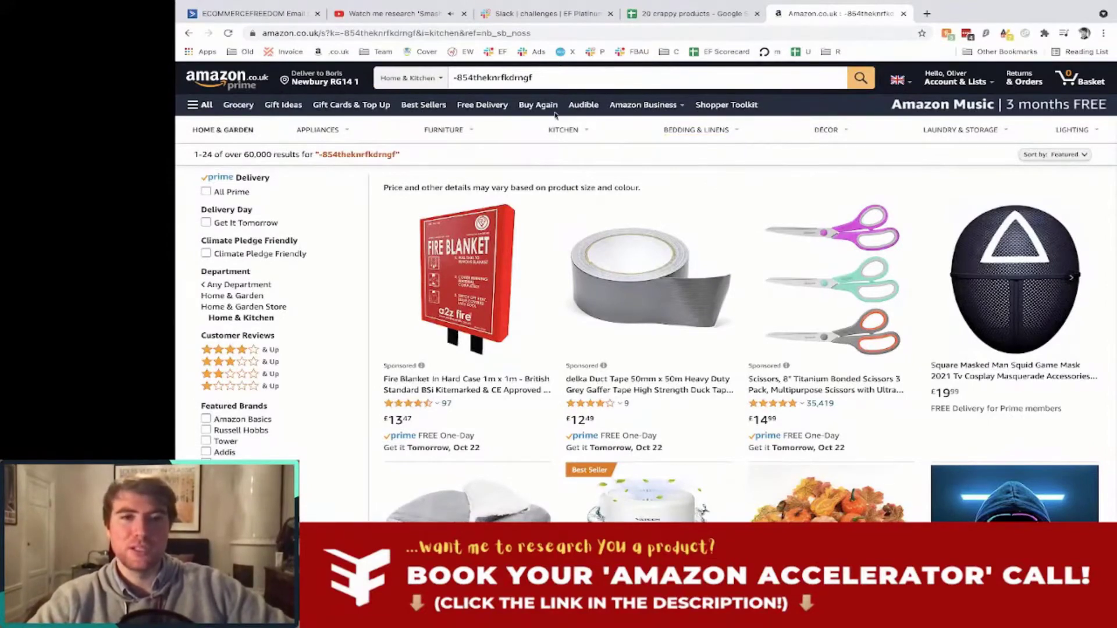
scroll(756, 250, down, 2)
scroll(759, 253, up, 3)
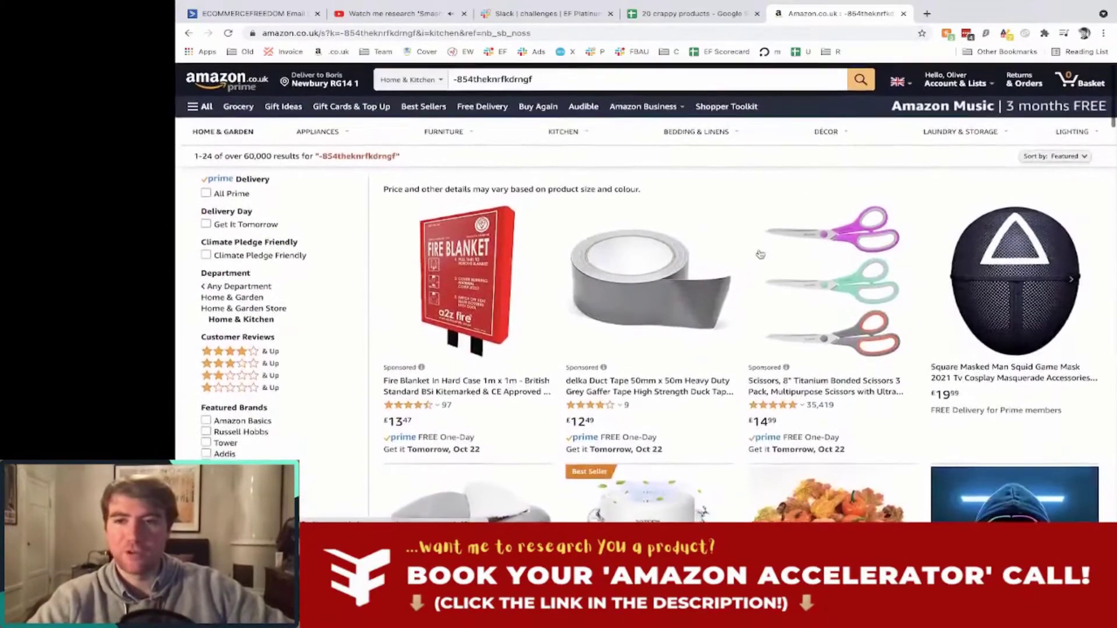
scroll(742, 227, down, 4)
scroll(739, 221, down, 3)
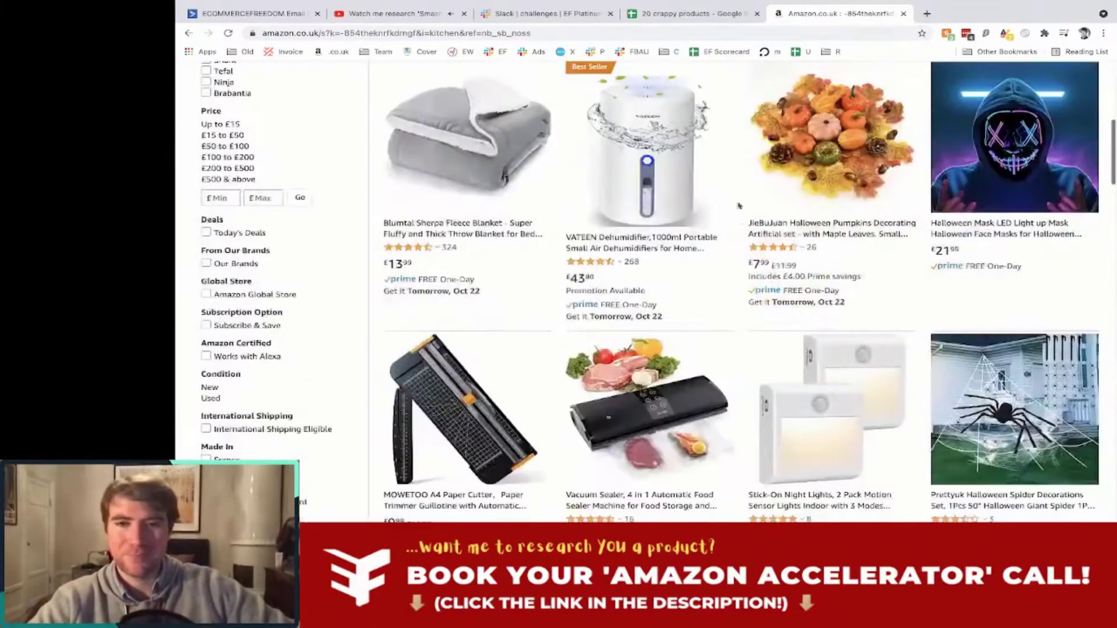
scroll(736, 262, up, 6)
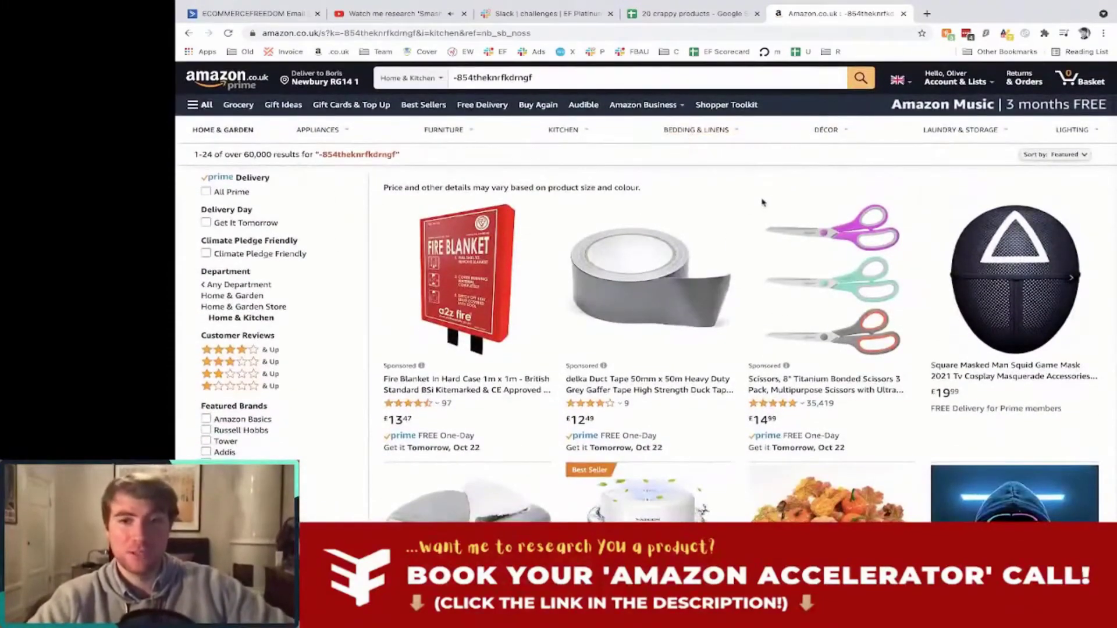
scroll(748, 209, down, 1)
scroll(747, 210, up, 1)
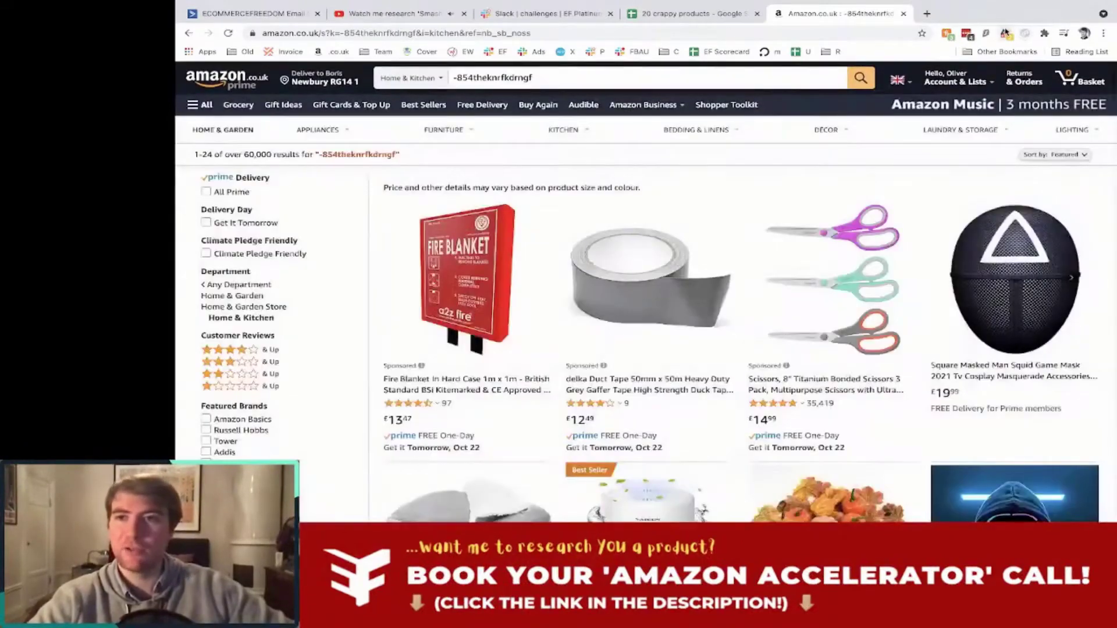
Sort the AMZScout table by Est. Revenue, topped by the Flash Speedmop Starter Kit at £206,504.
click(1005, 33)
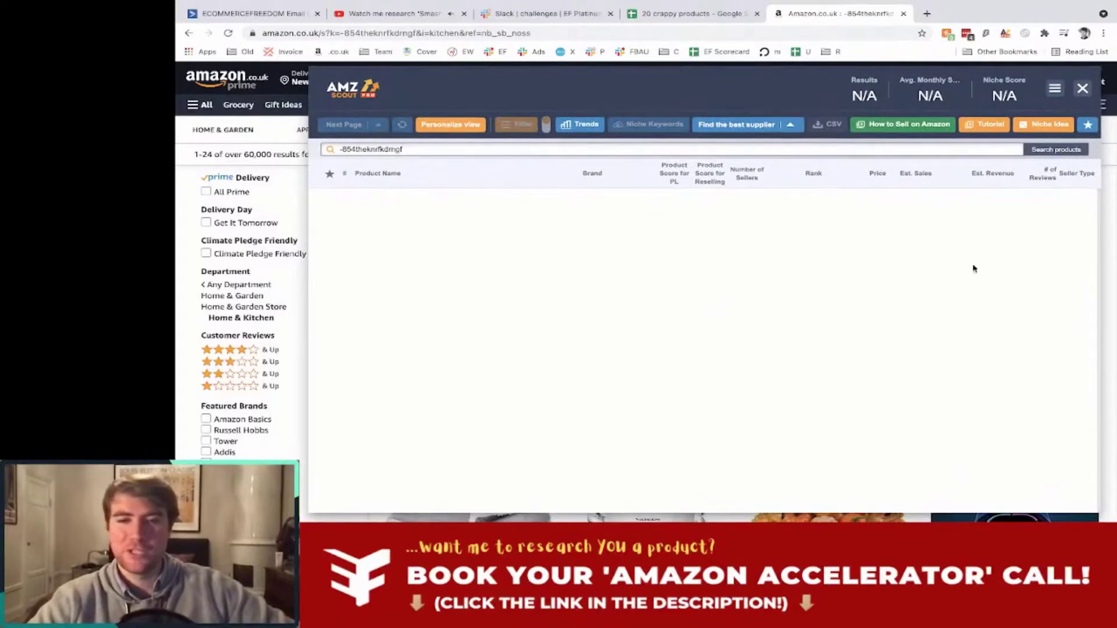
mouse_move(802, 71)
mouse_down()
mouse_move(806, 294)
mouse_move(799, 90)
mouse_up()
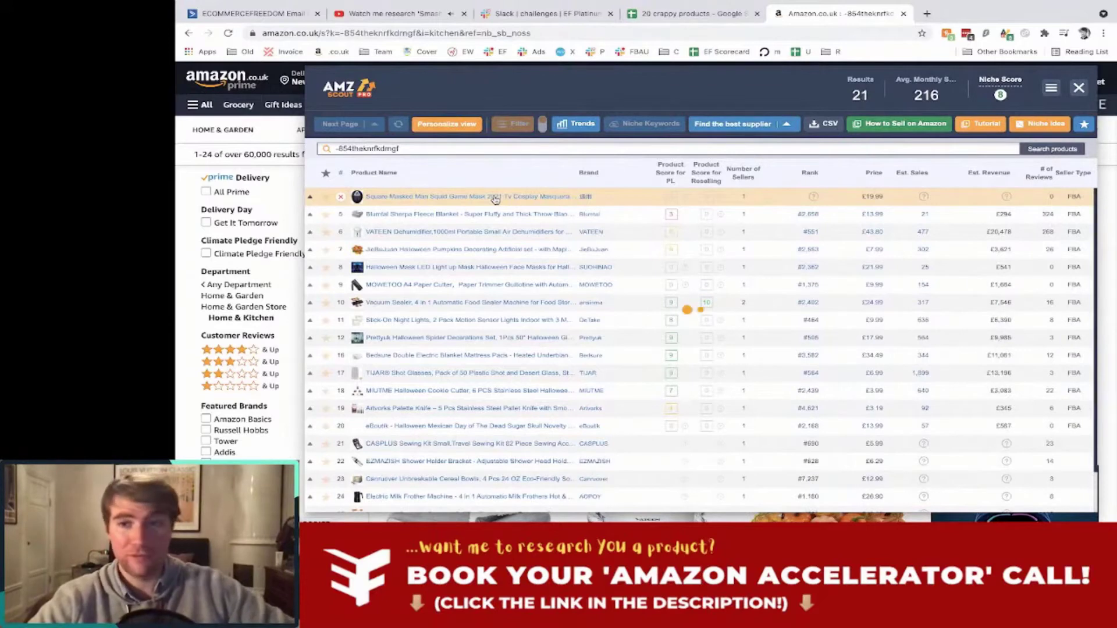
click(533, 198)
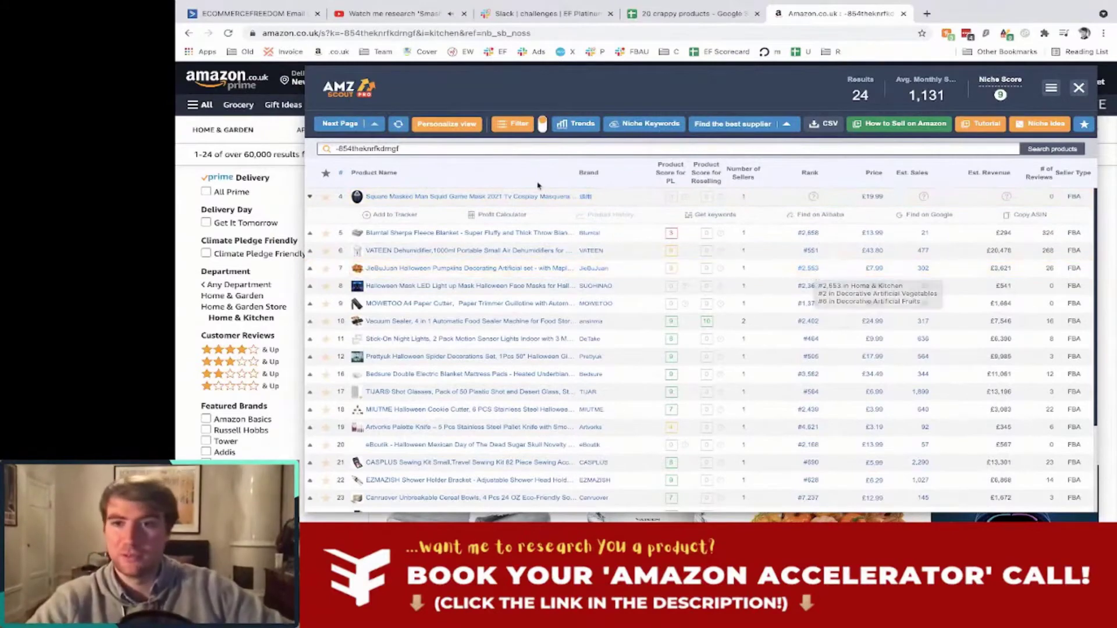
click(994, 175)
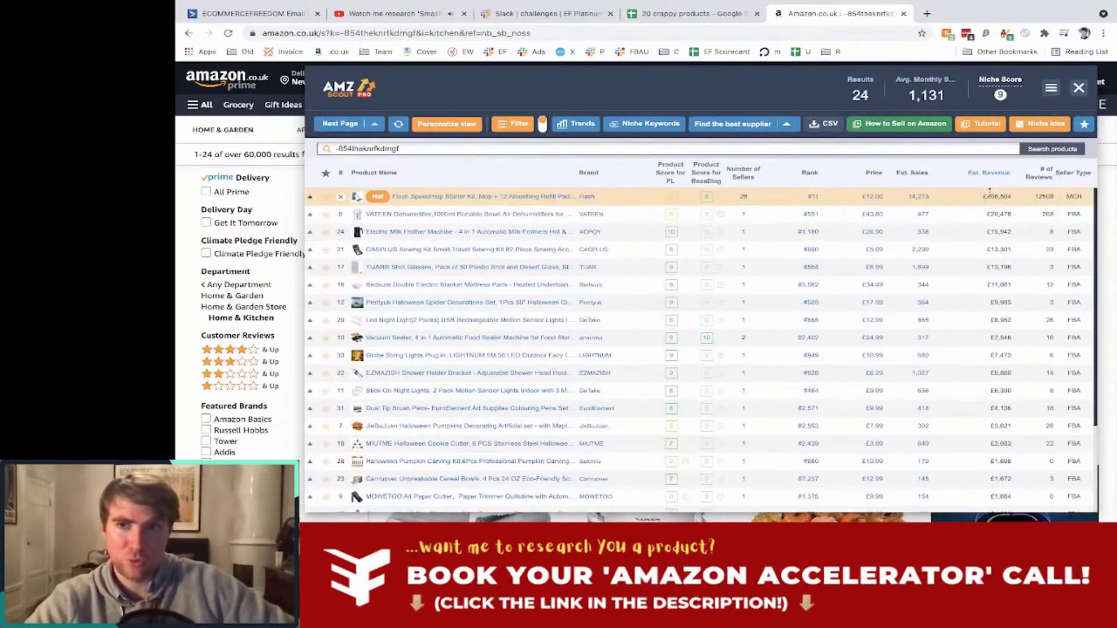
drag(984, 196, 1019, 199)
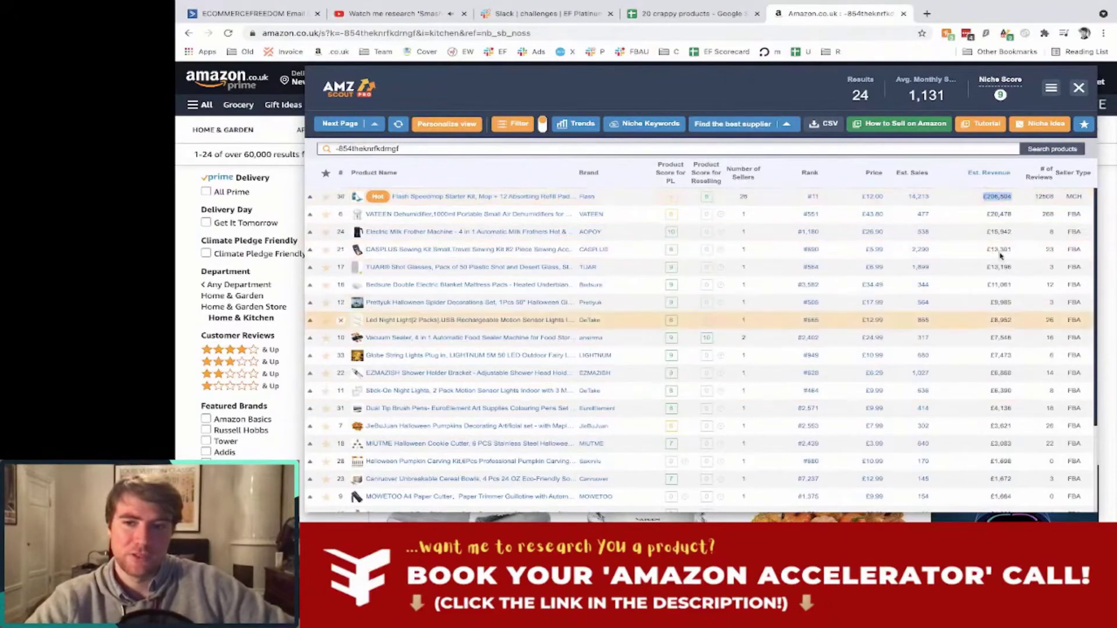
Close the AMZScout panel and scroll through the Home & Kitchen results.
click(1079, 88)
scroll(740, 244, down, 5)
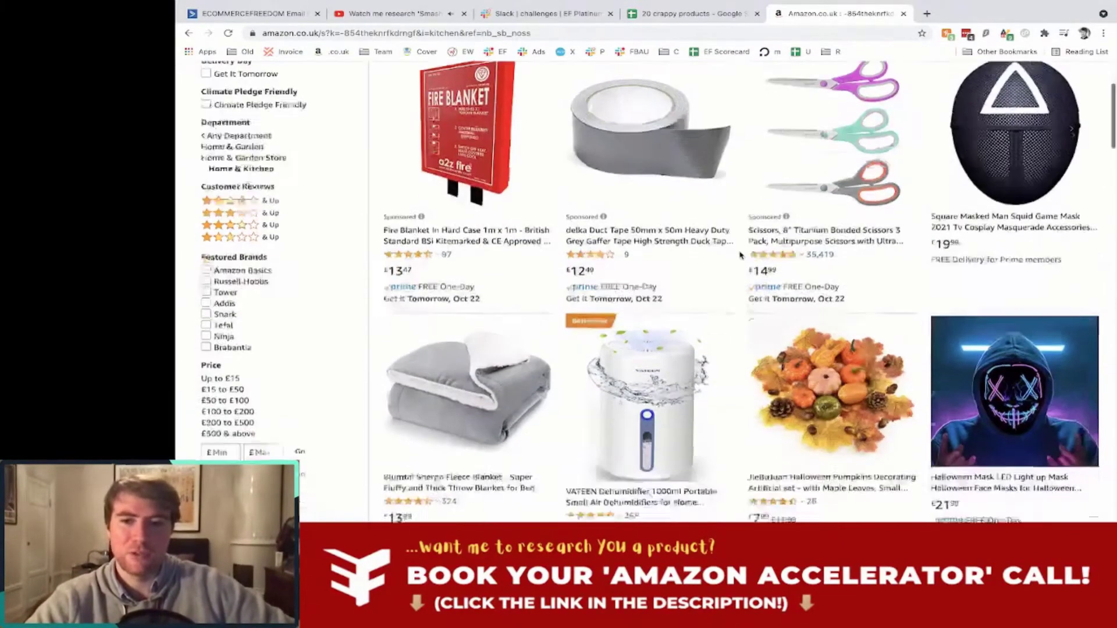
scroll(740, 255, down, 10)
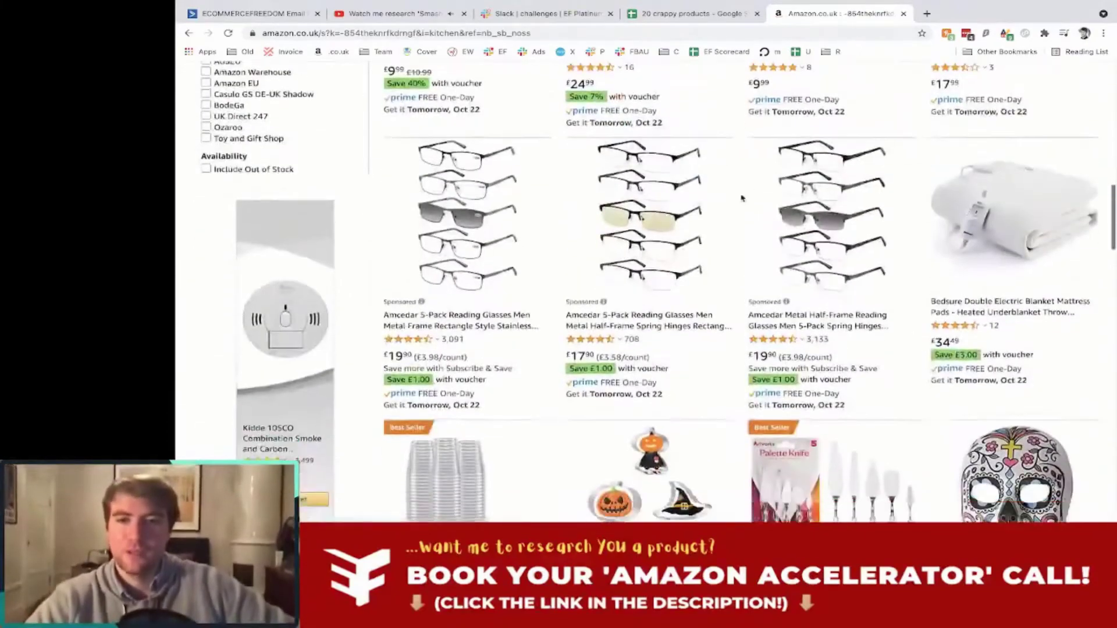
scroll(742, 198, down, 10)
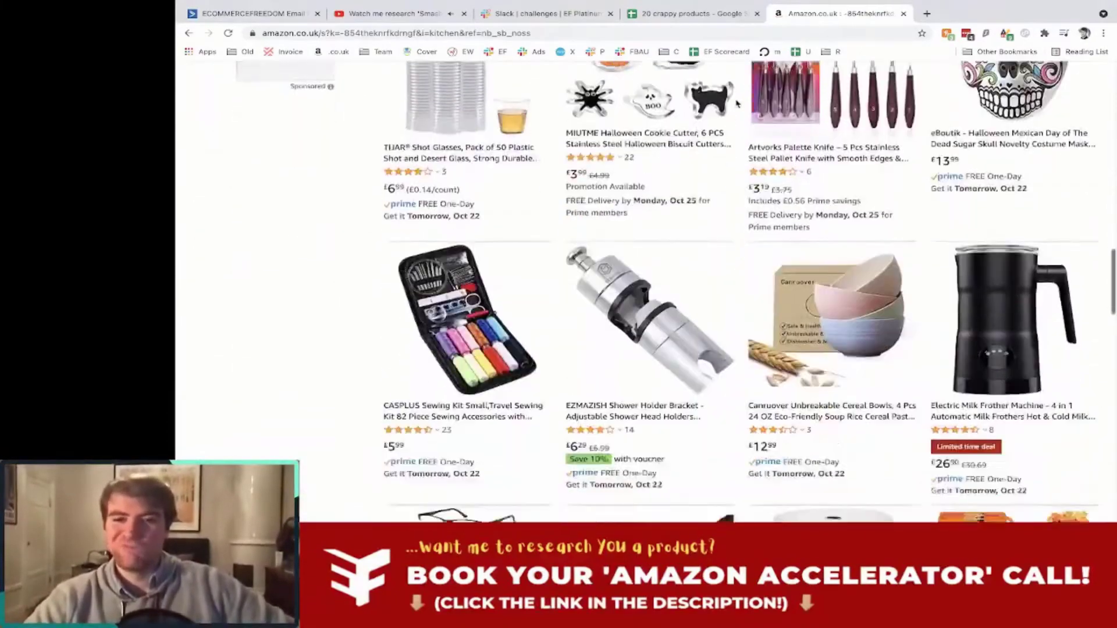
scroll(736, 103, down, 3)
key(Home)
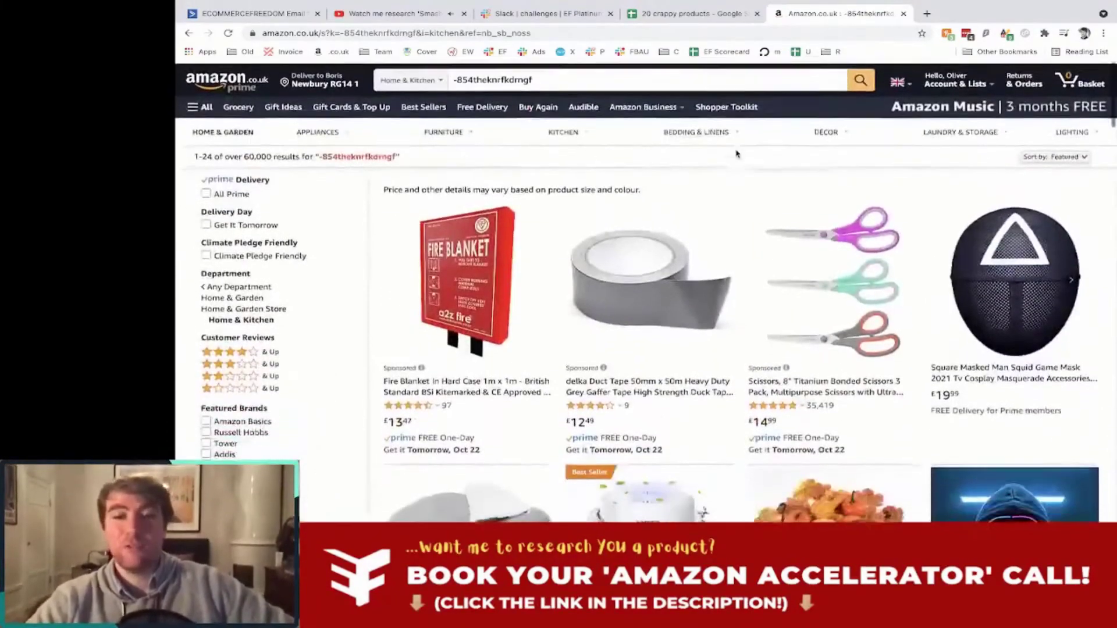
scroll(736, 154, down, 3)
scroll(735, 154, up, 1)
scroll(736, 154, down, 1)
scroll(736, 154, down, 2)
scroll(422, 308, up, 4)
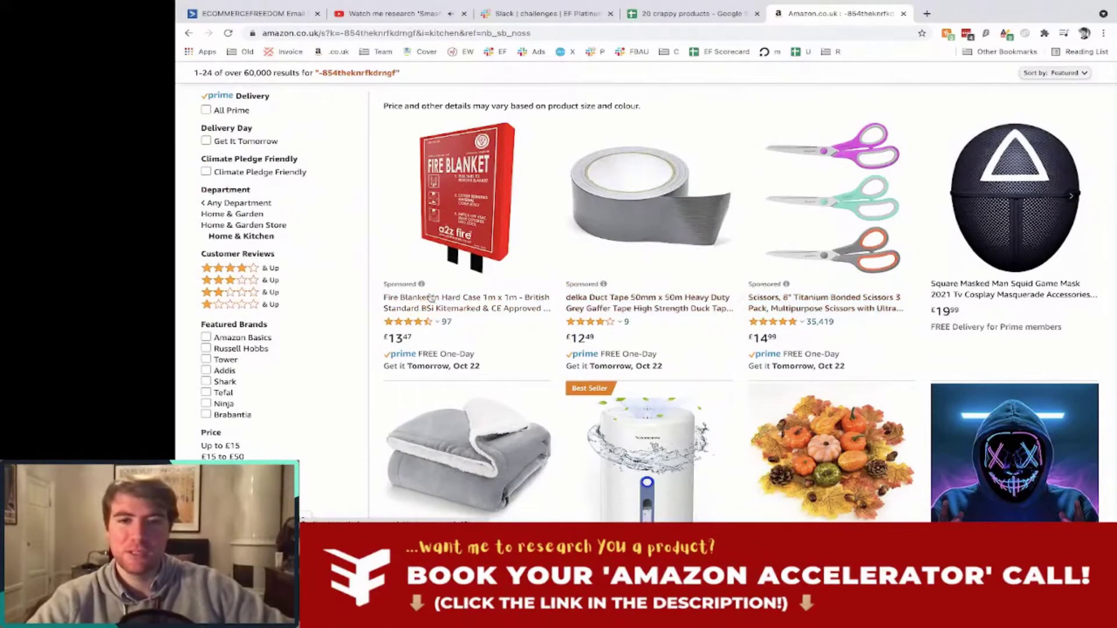
scroll(743, 243, down, 1)
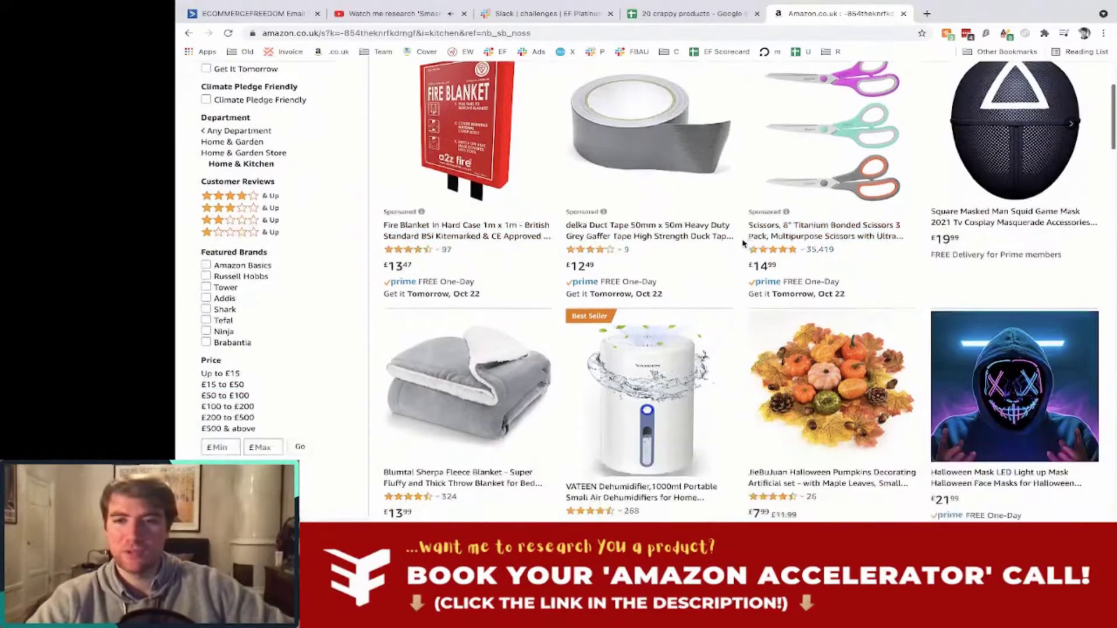
mouse_move(756, 216)
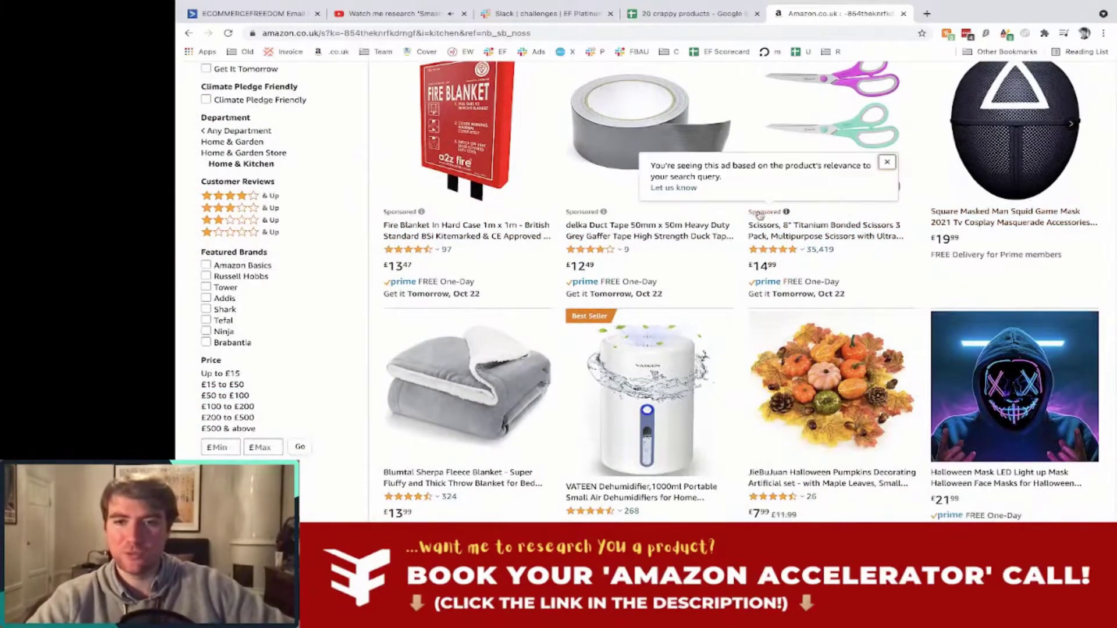
scroll(720, 145, down, 2)
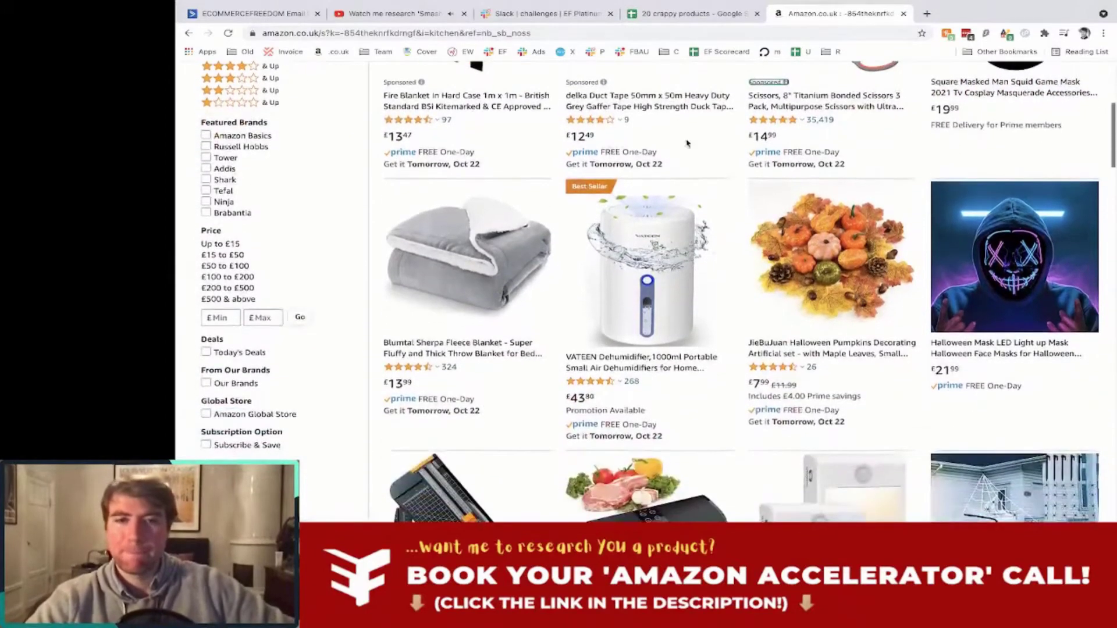
scroll(736, 144, down, 1)
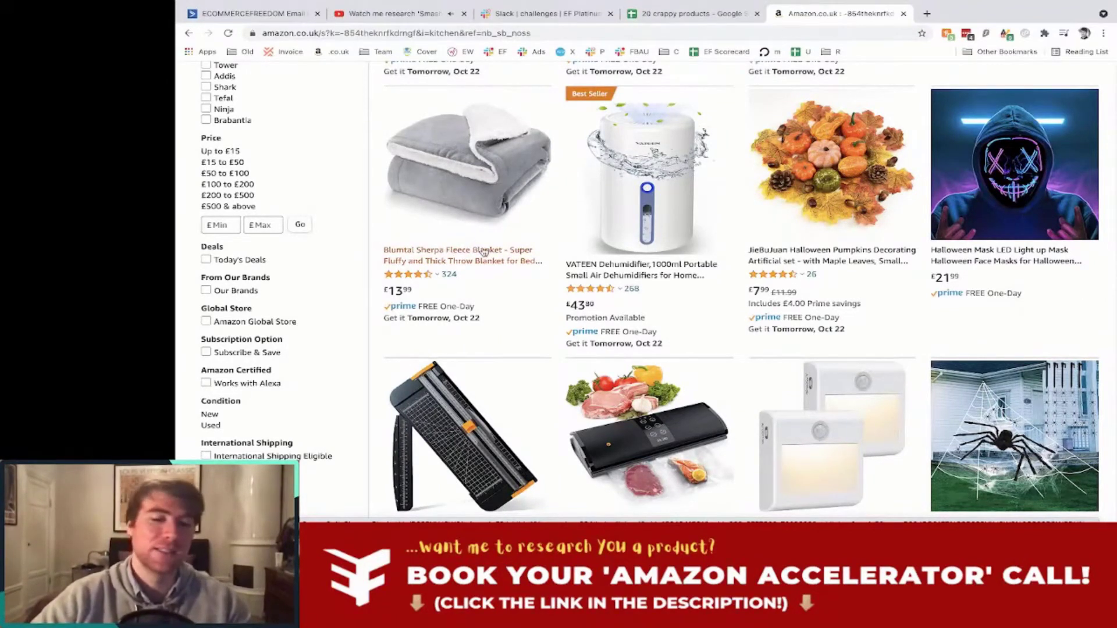
scroll(472, 253, up, 2)
scroll(492, 300, down, 1)
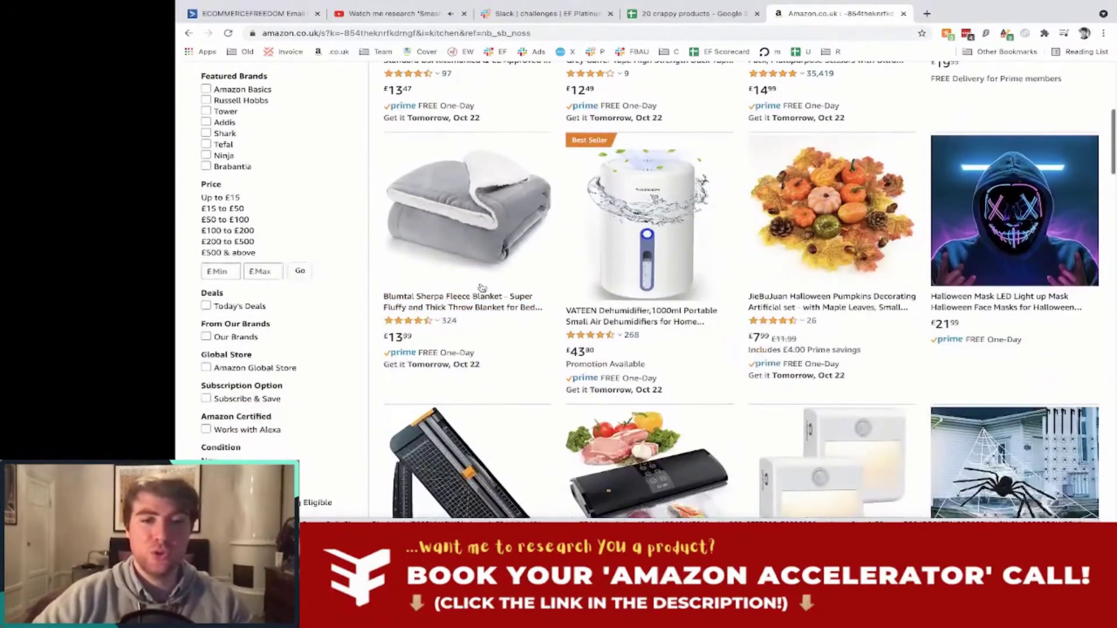
Open the Blumtal Sherpa Fleece Blanket listing in a new tab, then return to the results.
middle_click(491, 299)
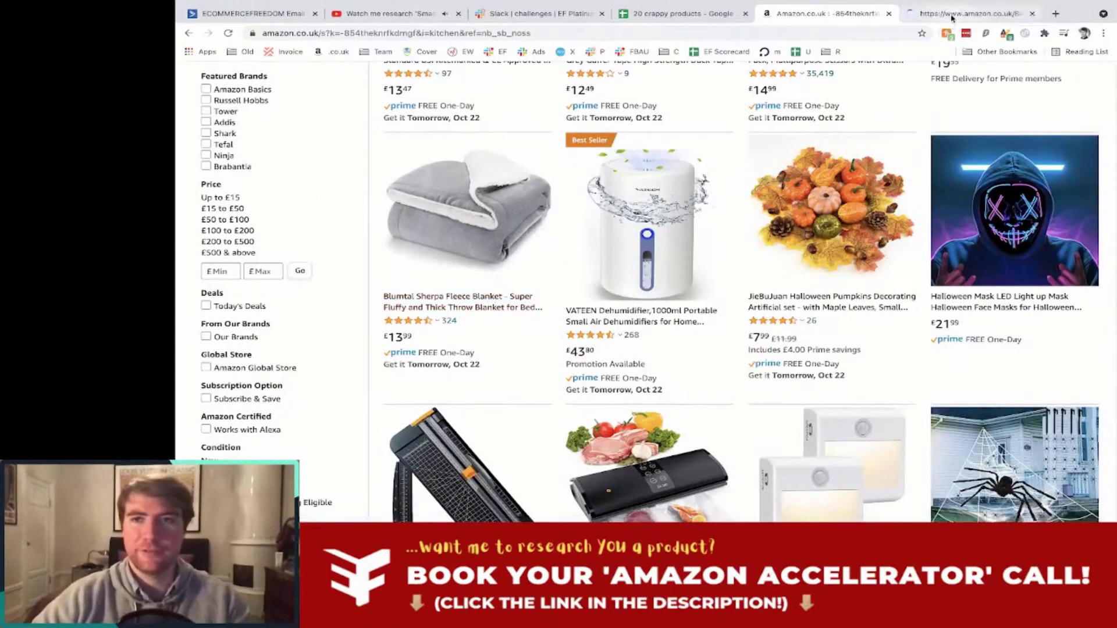
click(965, 13)
click(791, 9)
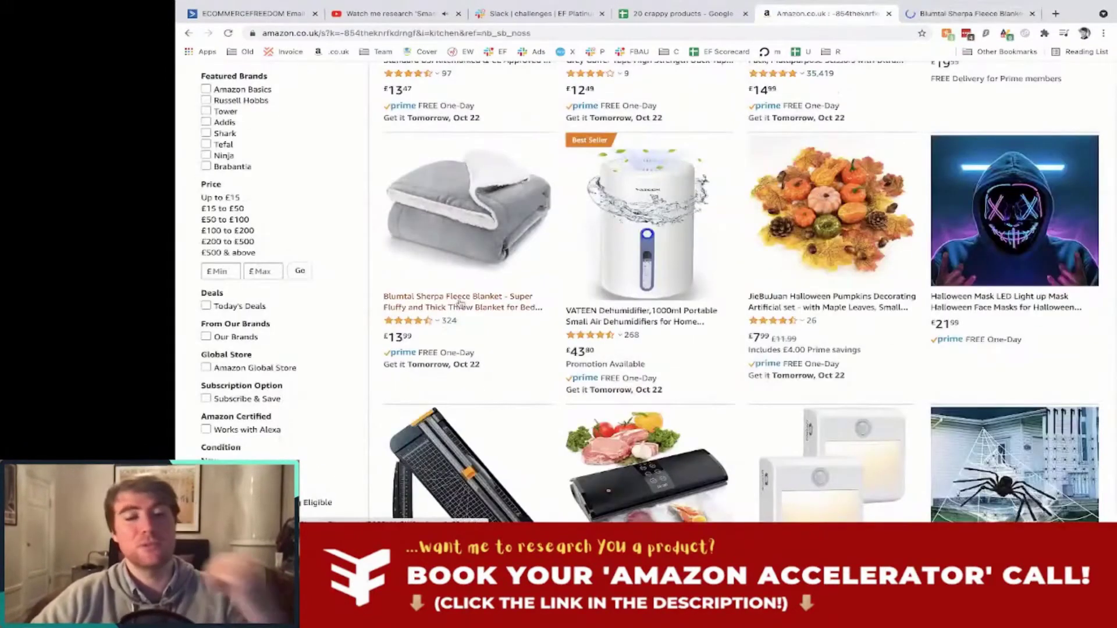
scroll(587, 291, up, 2)
scroll(726, 232, down, 3)
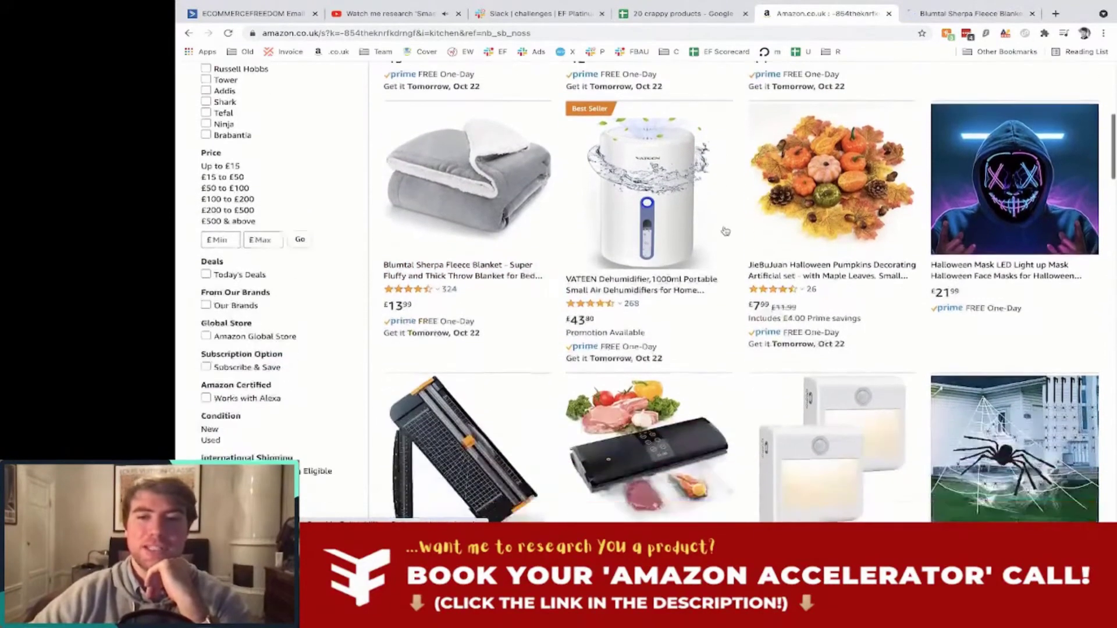
scroll(748, 150, up, 1)
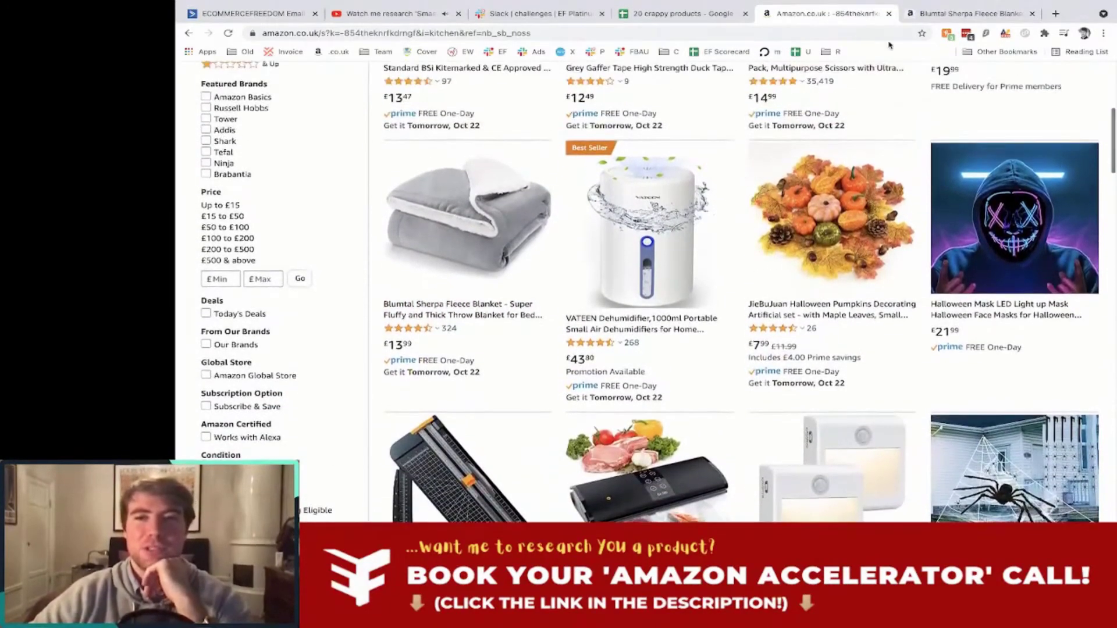
key(super+Tab)
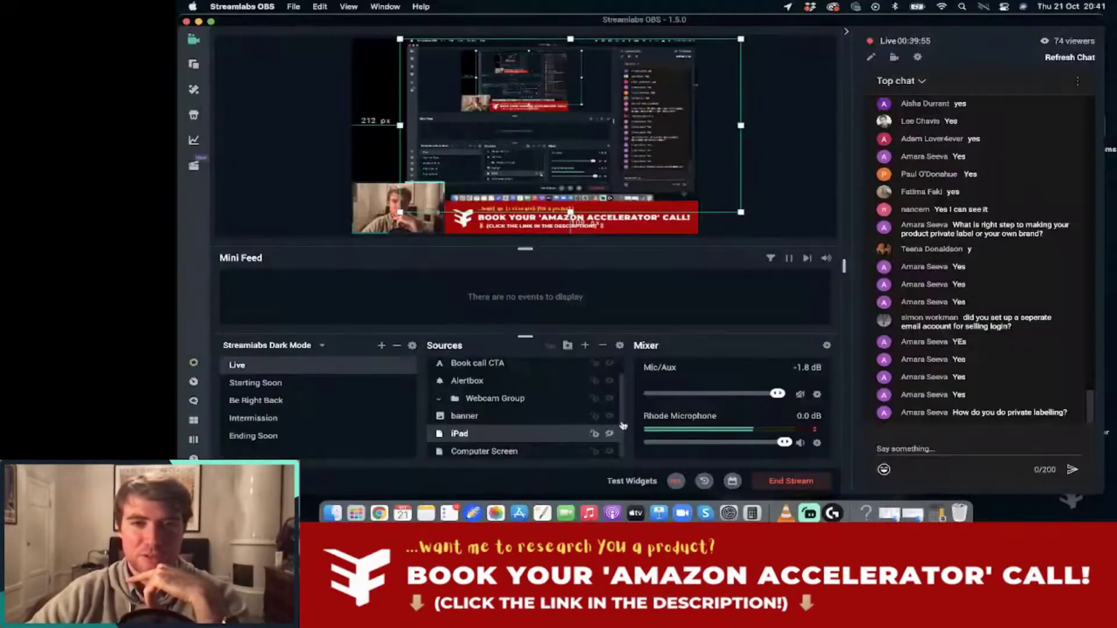
key(super+Tab)
Check the blanket's AMZScout estimates, noting the £294 estimated revenue.
click(963, 16)
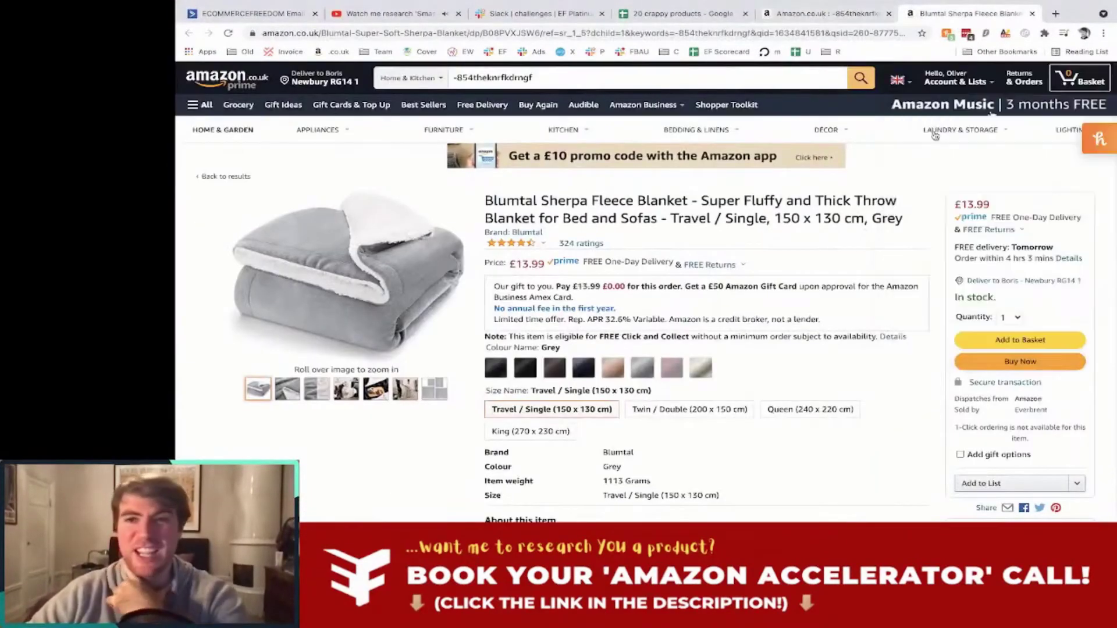
scroll(734, 206, down, 1)
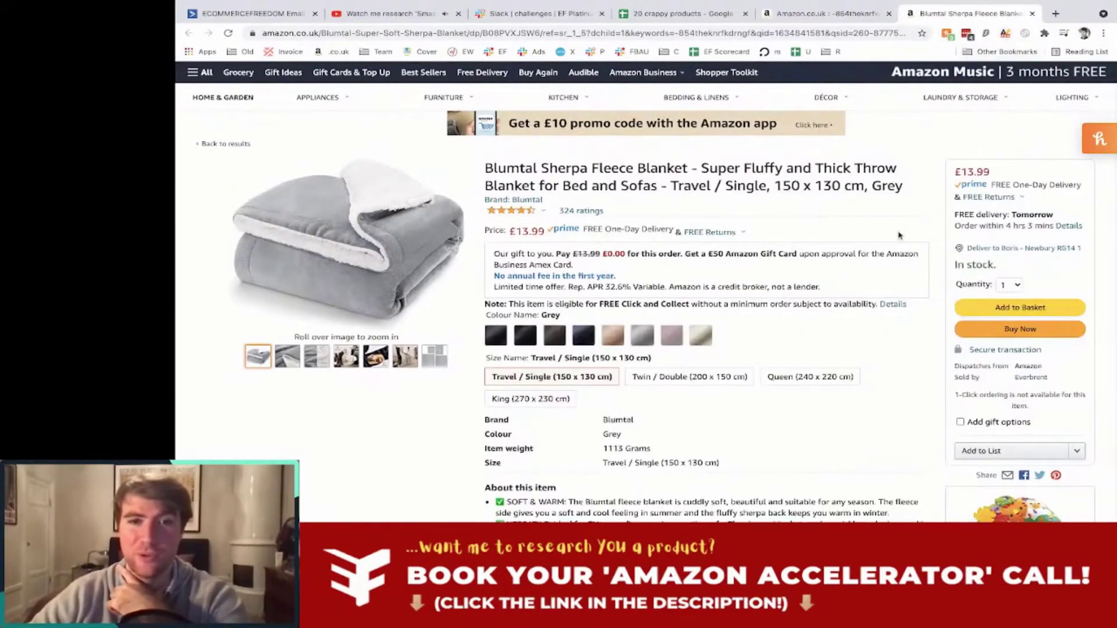
click(1005, 33)
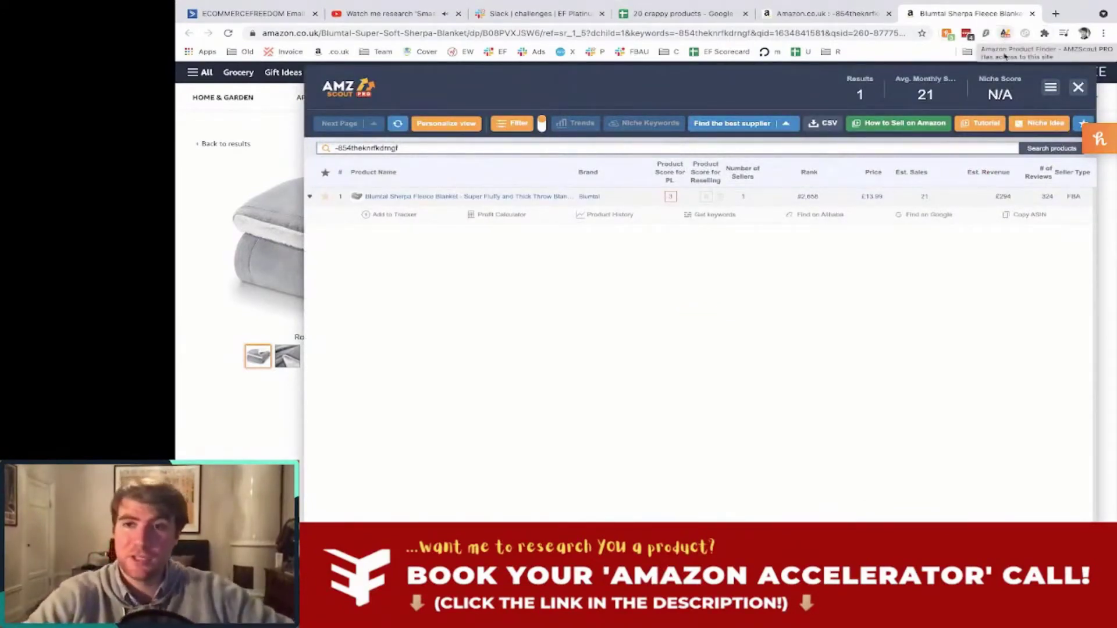
drag(997, 195, 1018, 202)
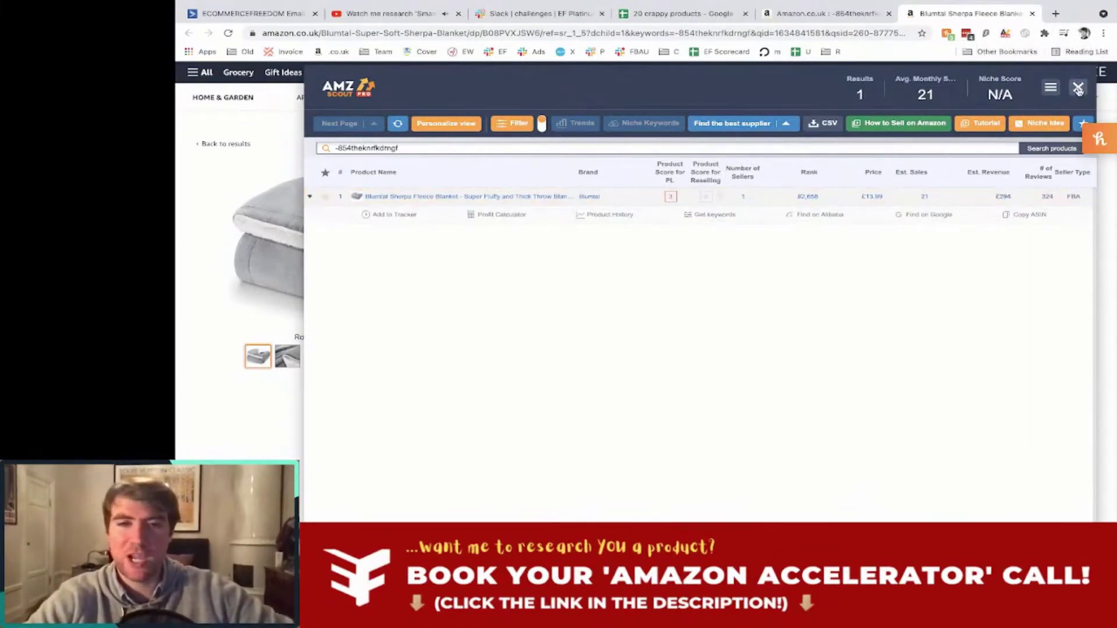
click(1078, 87)
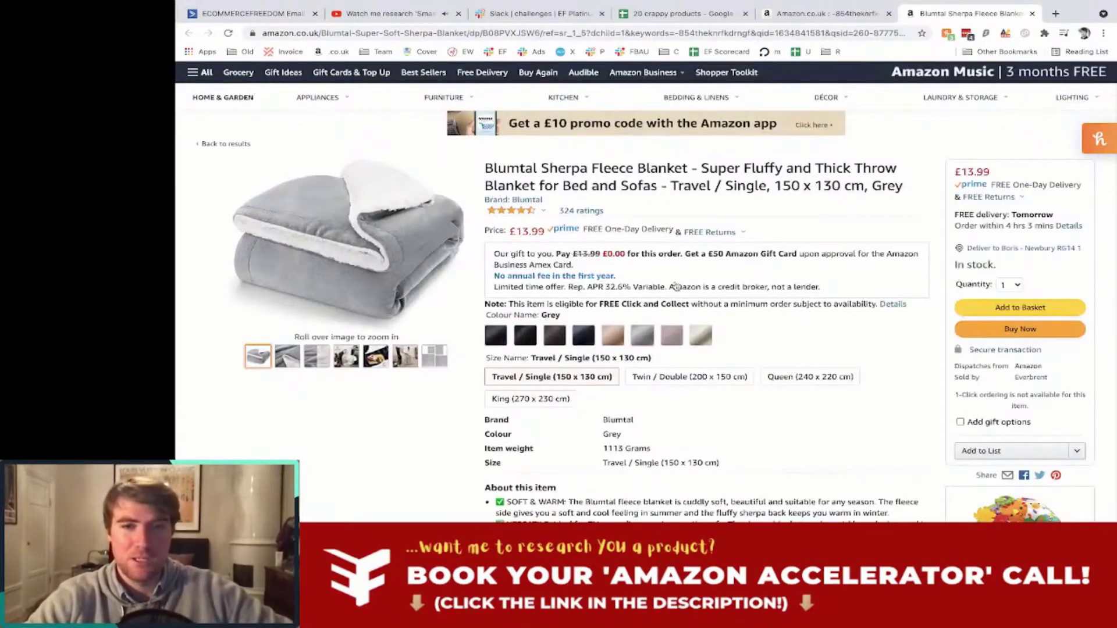
Copy the brand name Blumtal from the blanket's Technical Details.
scroll(675, 286, down, 5)
scroll(641, 215, up, 5)
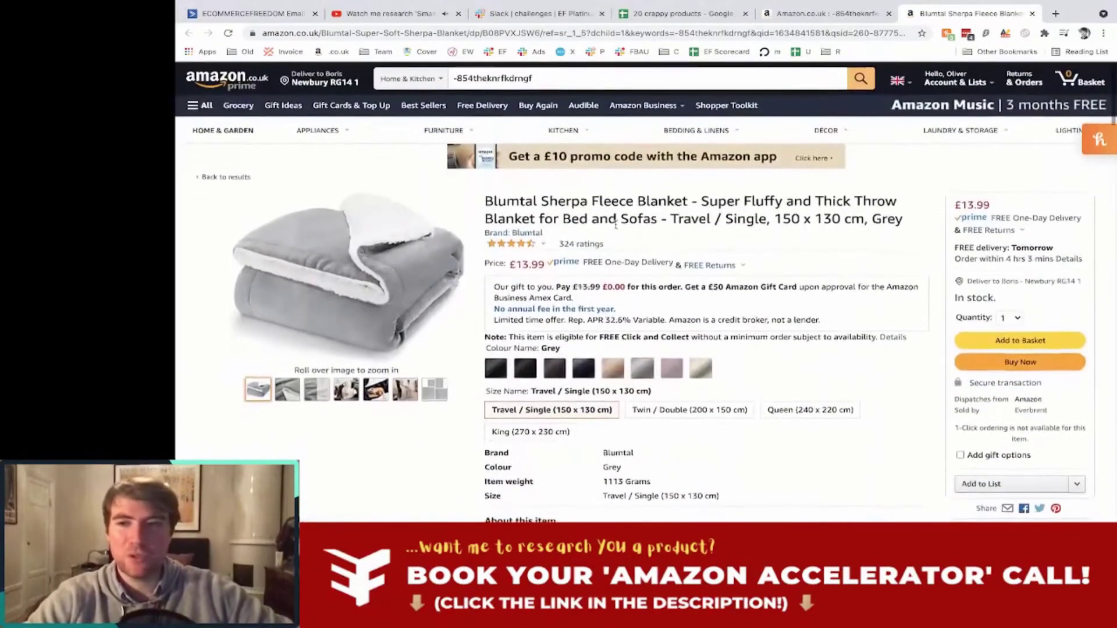
scroll(616, 224, down, 15)
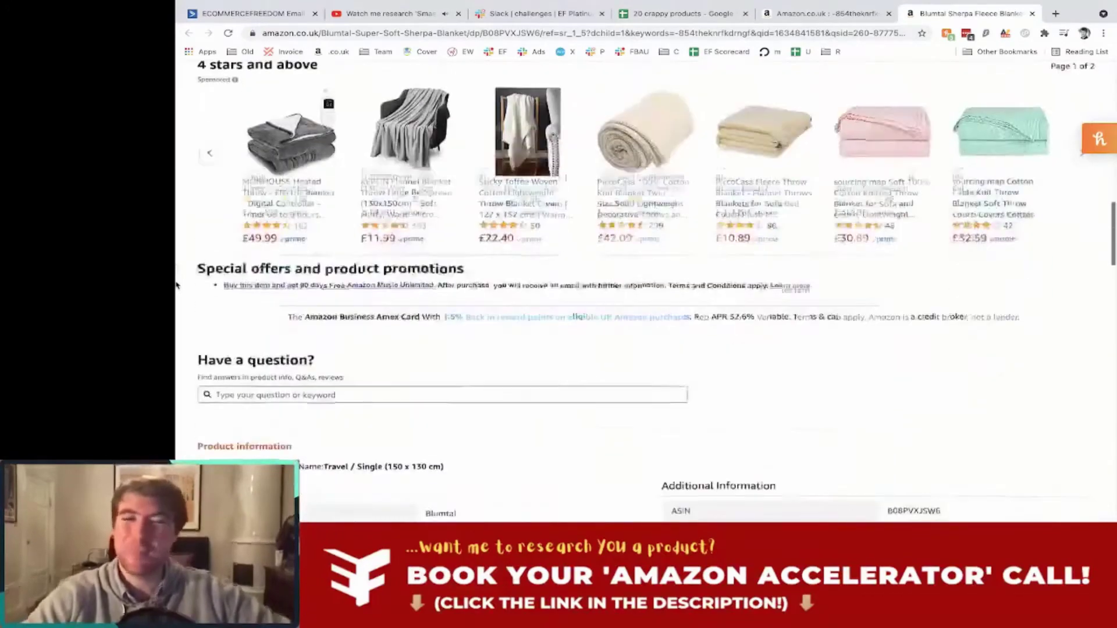
scroll(176, 285, down, 5)
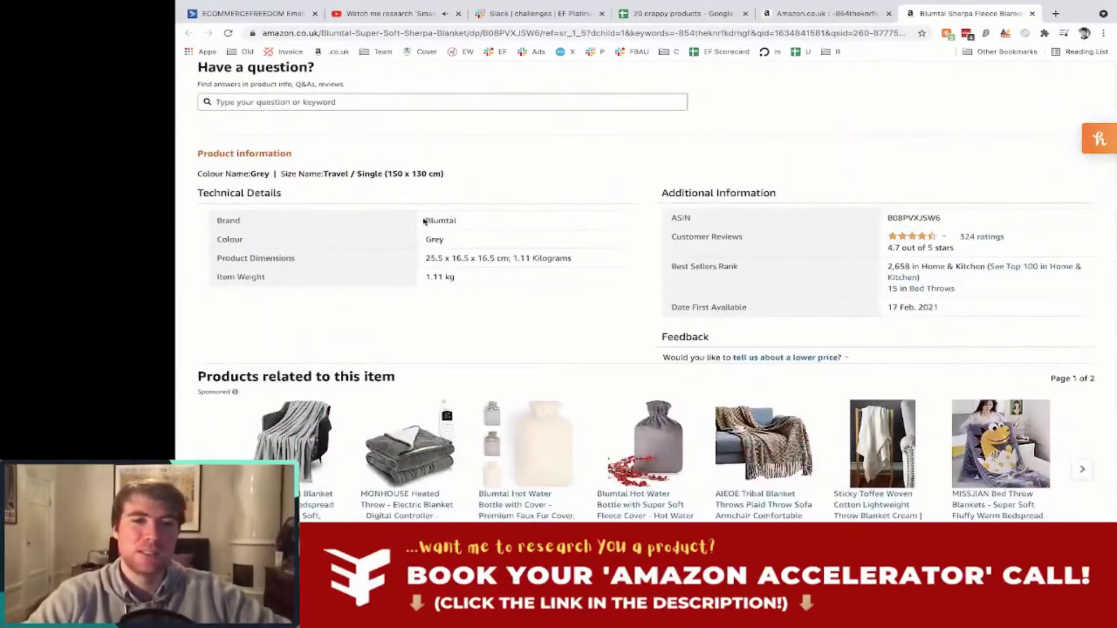
drag(424, 221, 497, 222)
key(ctrl+c)
Search Google for the pasted brand name Blumtal in a new tab.
key(ctrl+t)
key(ctrl+v)
key(Return)
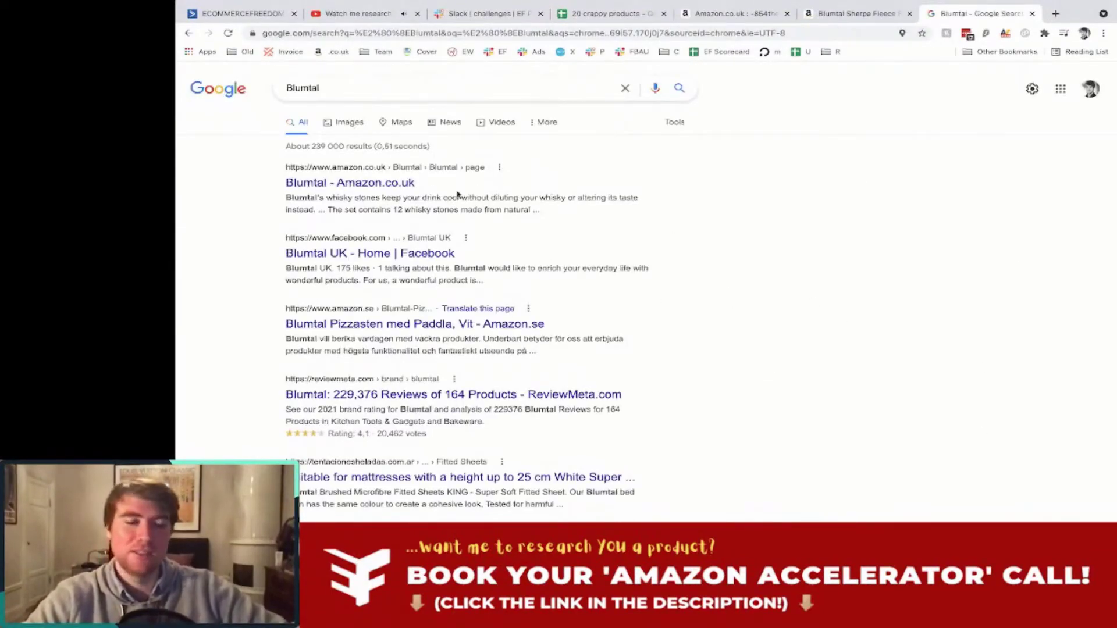
double_click(428, 83)
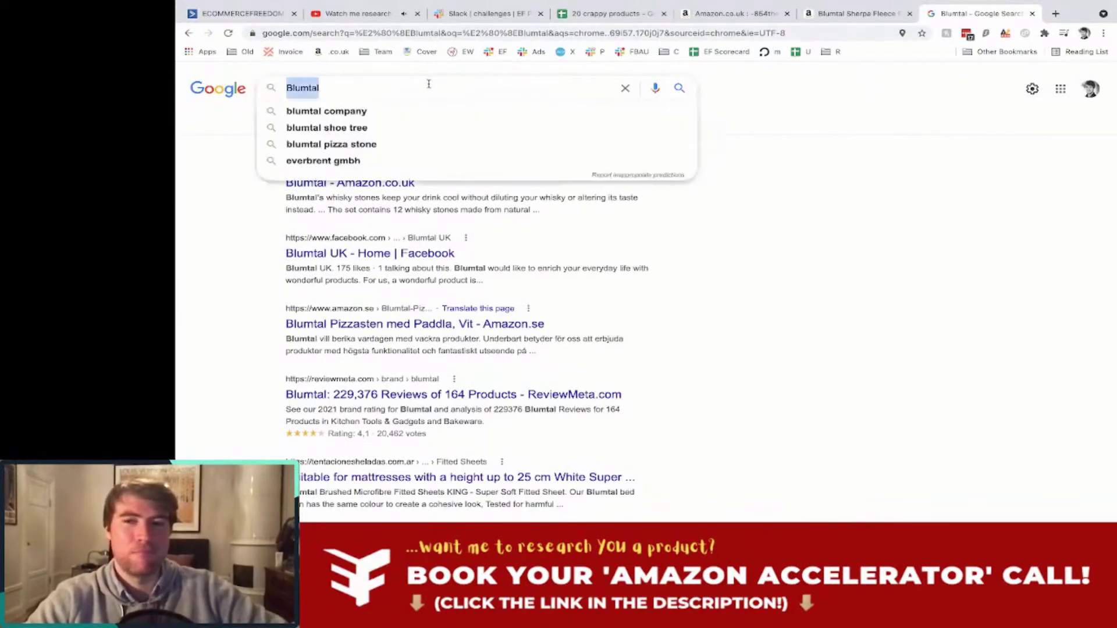
click(832, 320)
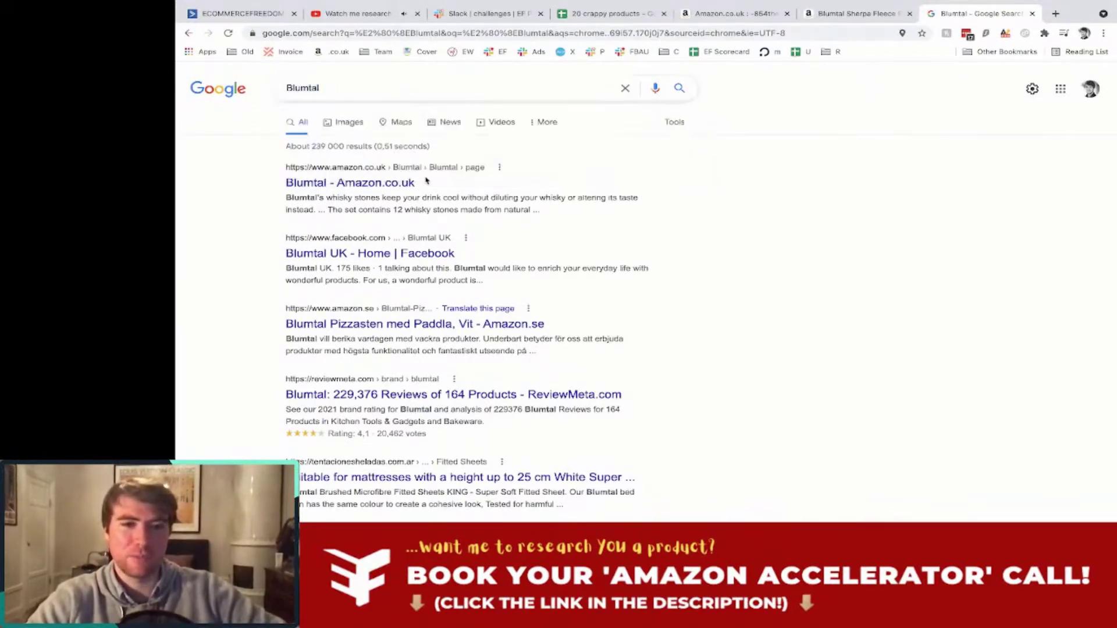
Replace the query with 'nike' and look over those results for comparison.
double_click(414, 80)
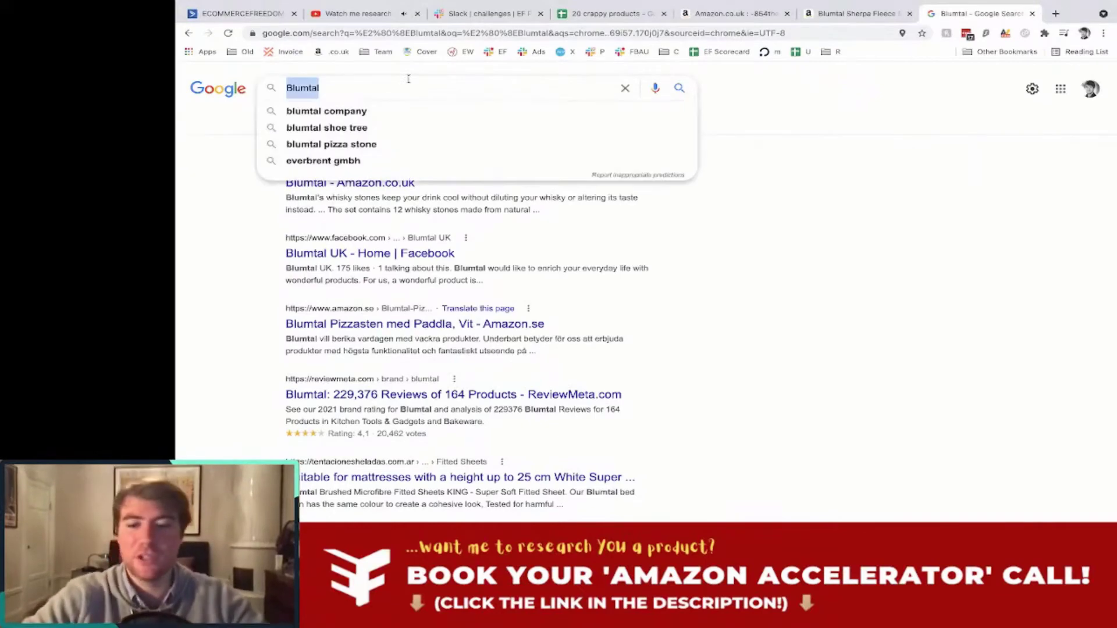
text(nike)
key(Return)
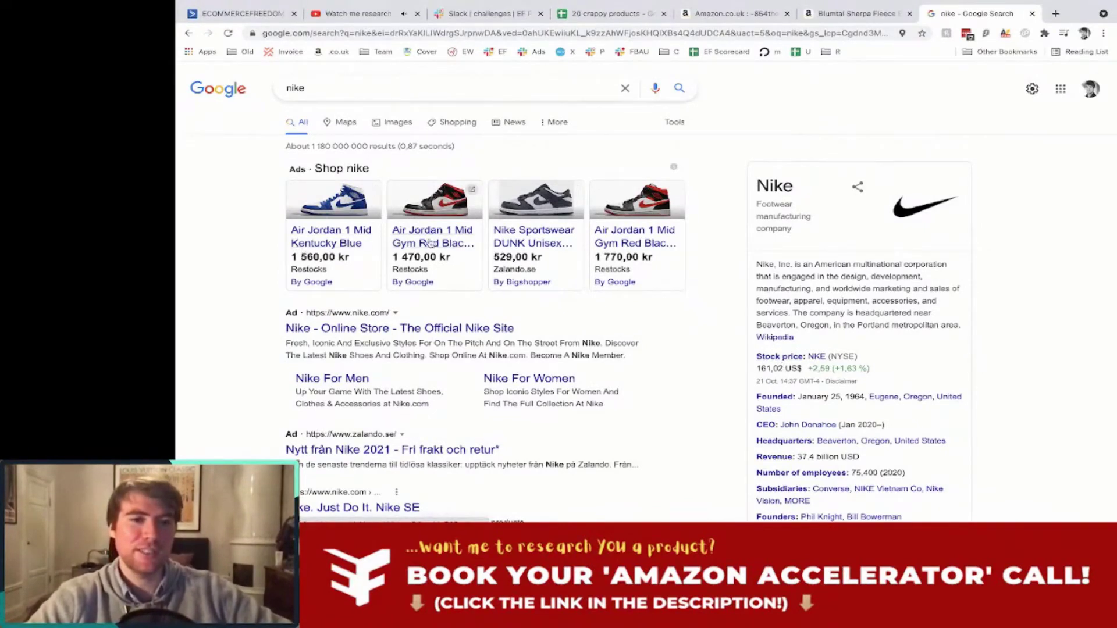
scroll(442, 255, down, 3)
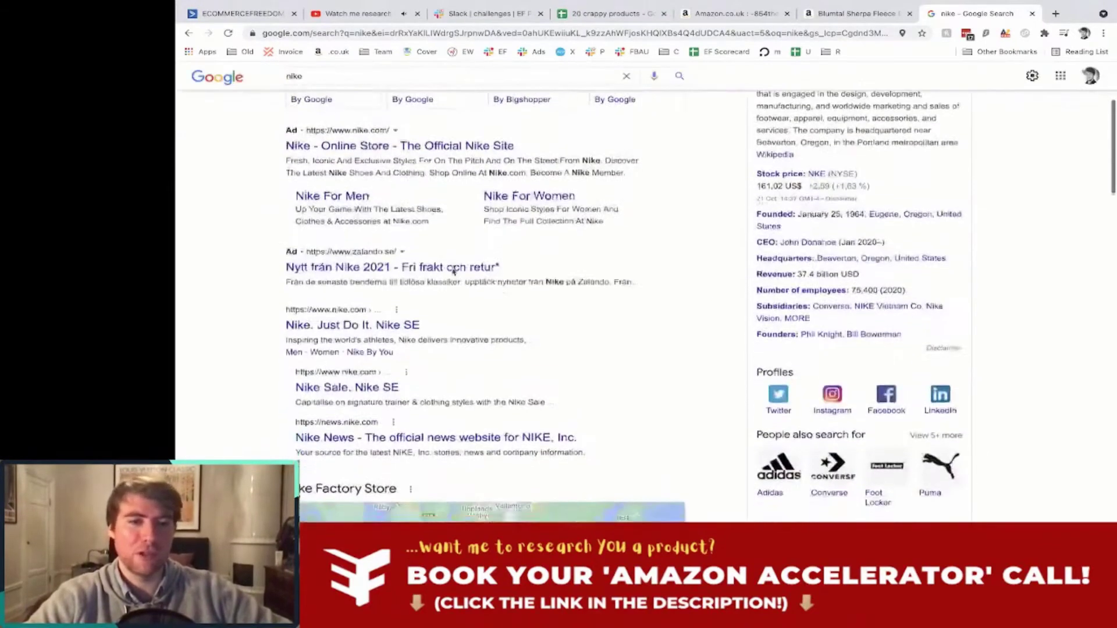
scroll(453, 272, down, 6)
scroll(822, 256, up, 10)
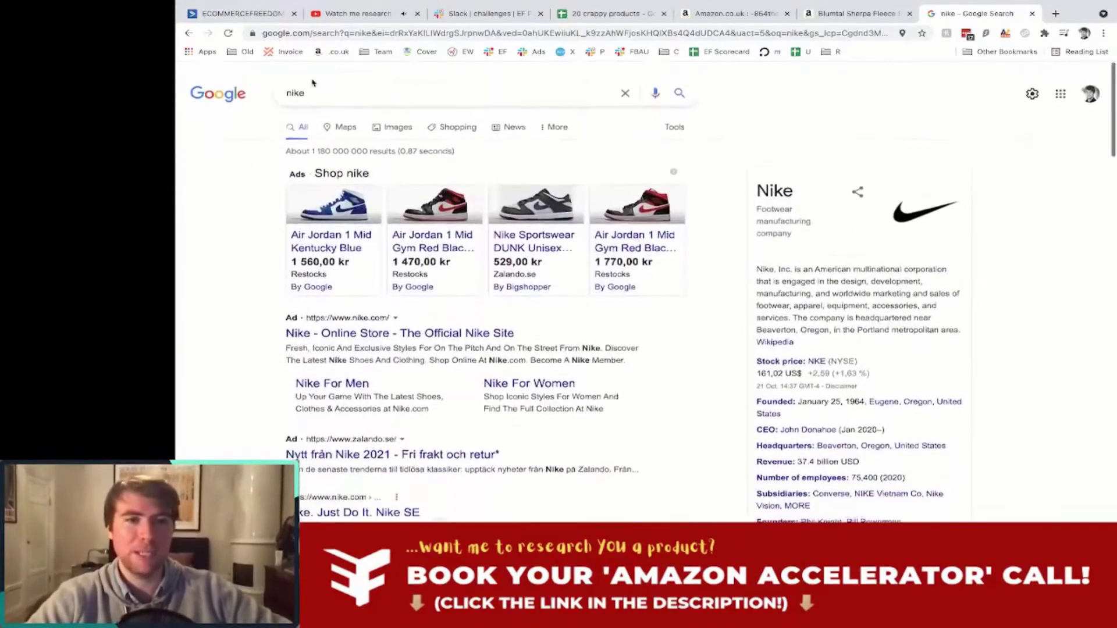
Go back to the Blumtal Google results.
key(alt+Left)
double_click(326, 88)
click(641, 252)
scroll(716, 242, down, 15)
scroll(673, 240, up, 15)
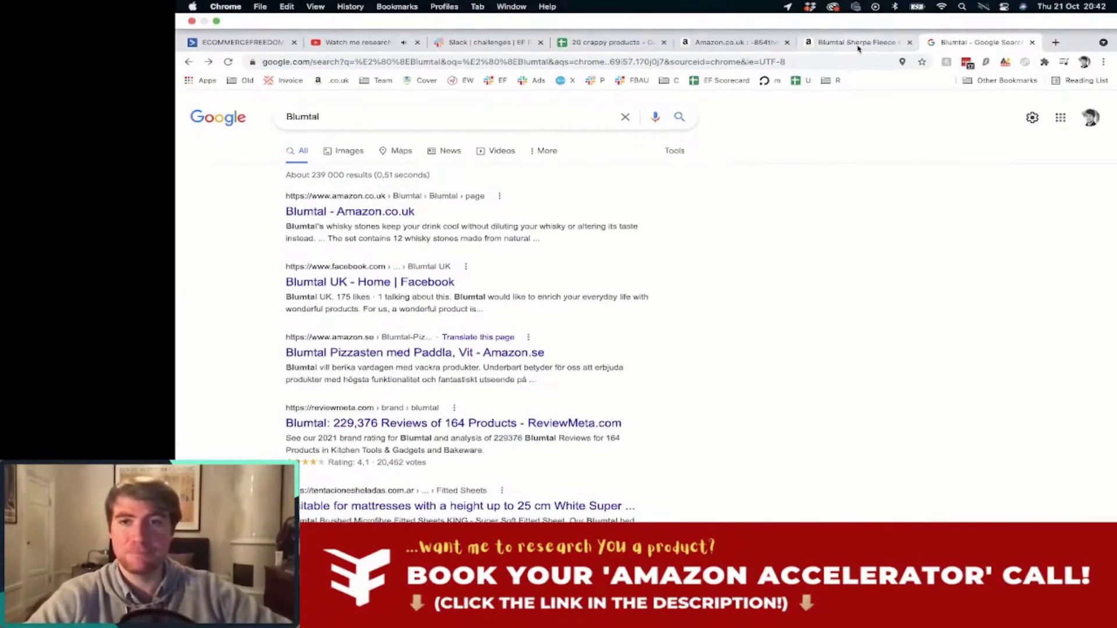
Look over the blanket product page title, then return to the Blumtal results tab.
click(855, 14)
click(745, 22)
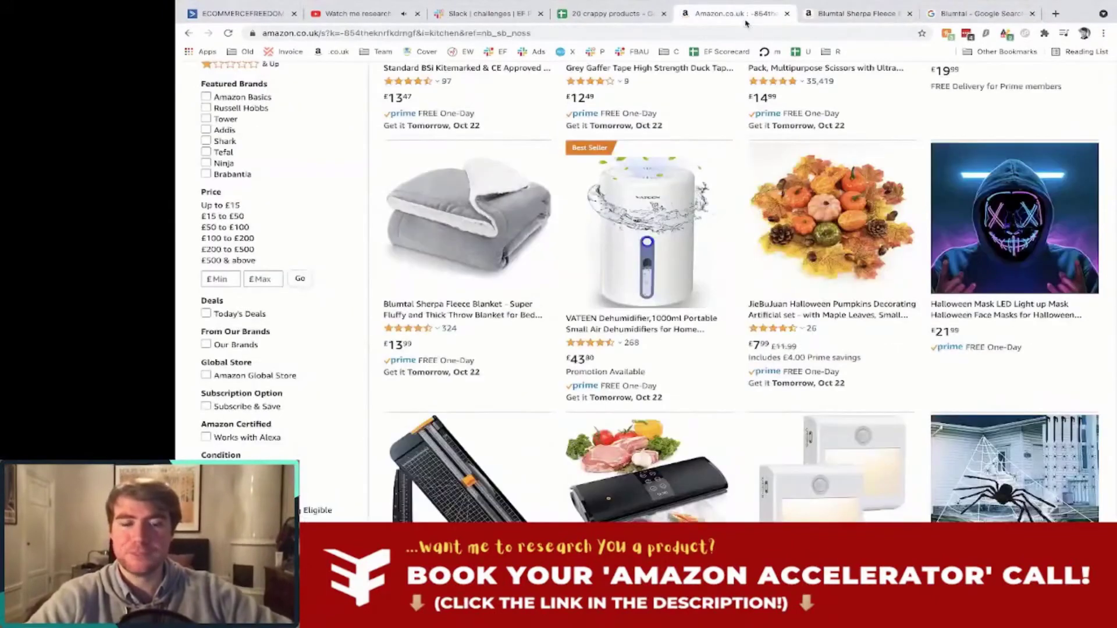
click(835, 23)
scroll(660, 189, up, 1)
scroll(660, 189, up, 10)
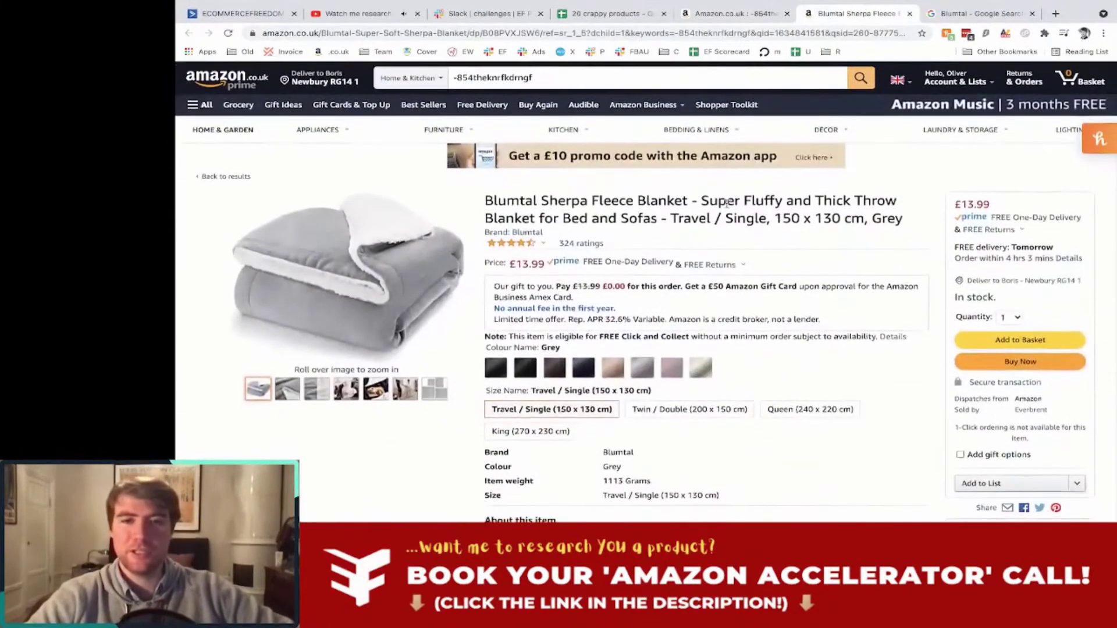
drag(474, 204, 898, 242)
click(898, 244)
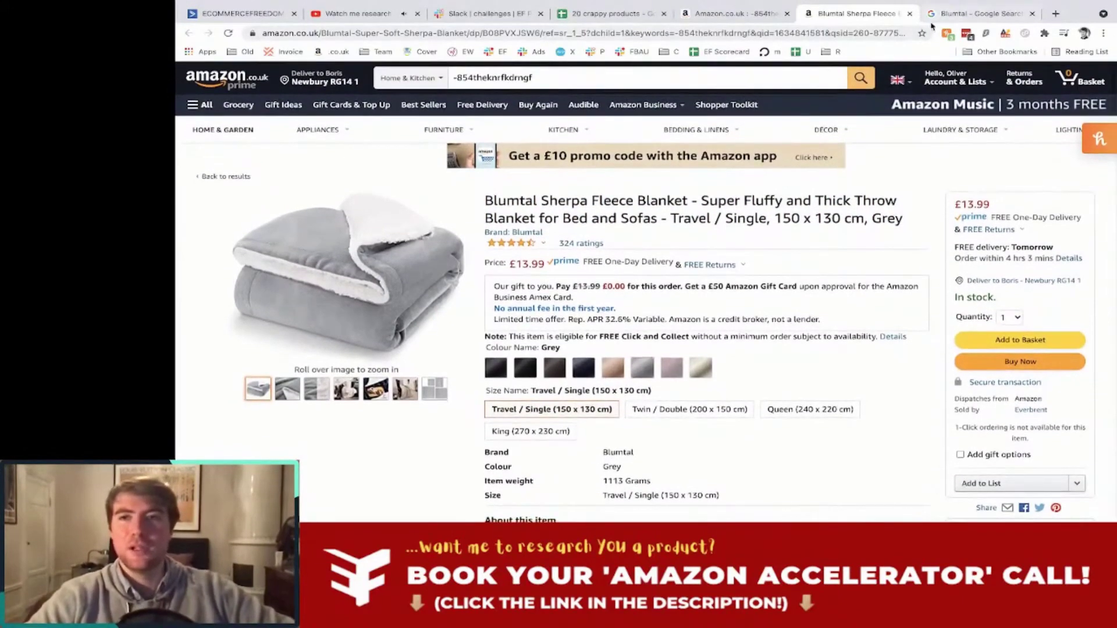
click(951, 18)
Load amazon.co.uk and search for 'Sherpa Fleece Blanket', taken from the blanket's title.
click(868, 32)
text(amazon.co.uk)
key(Return)
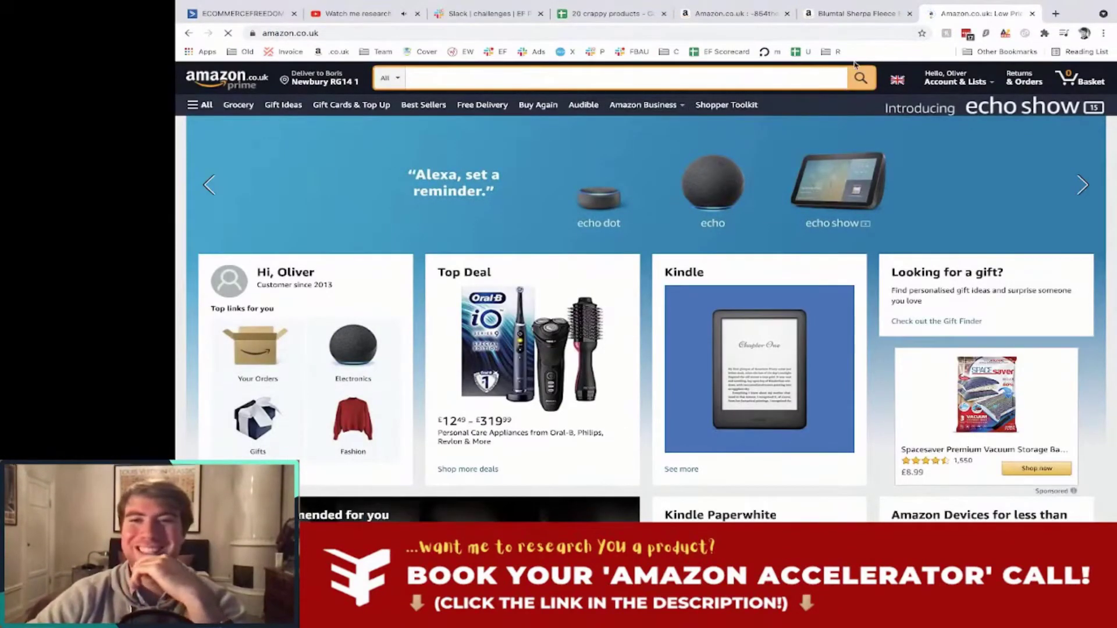
click(873, 15)
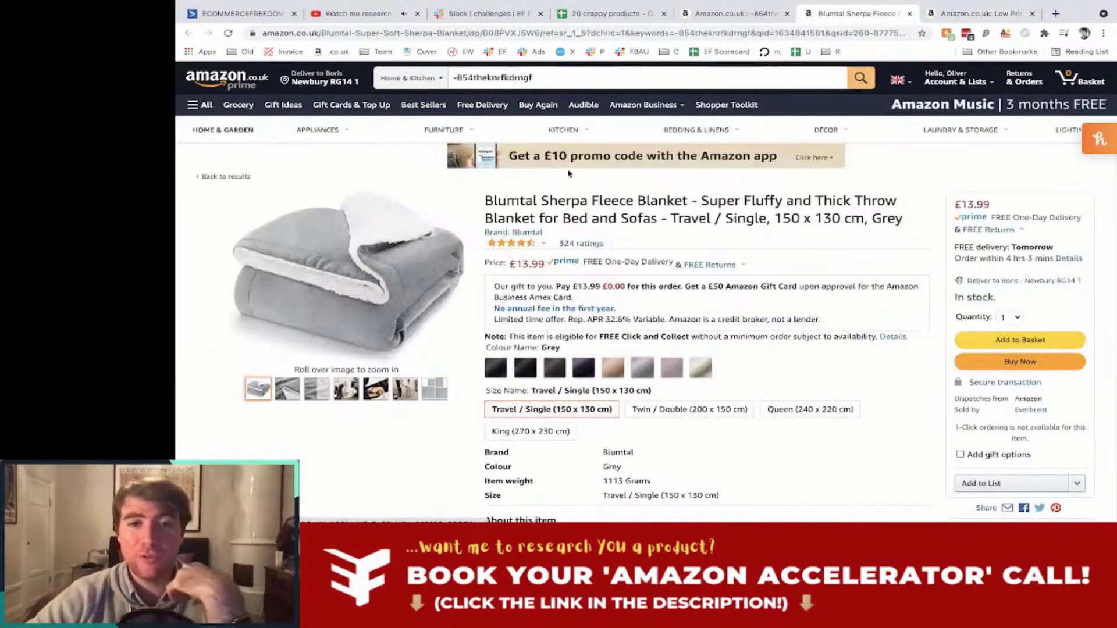
drag(540, 198, 687, 192)
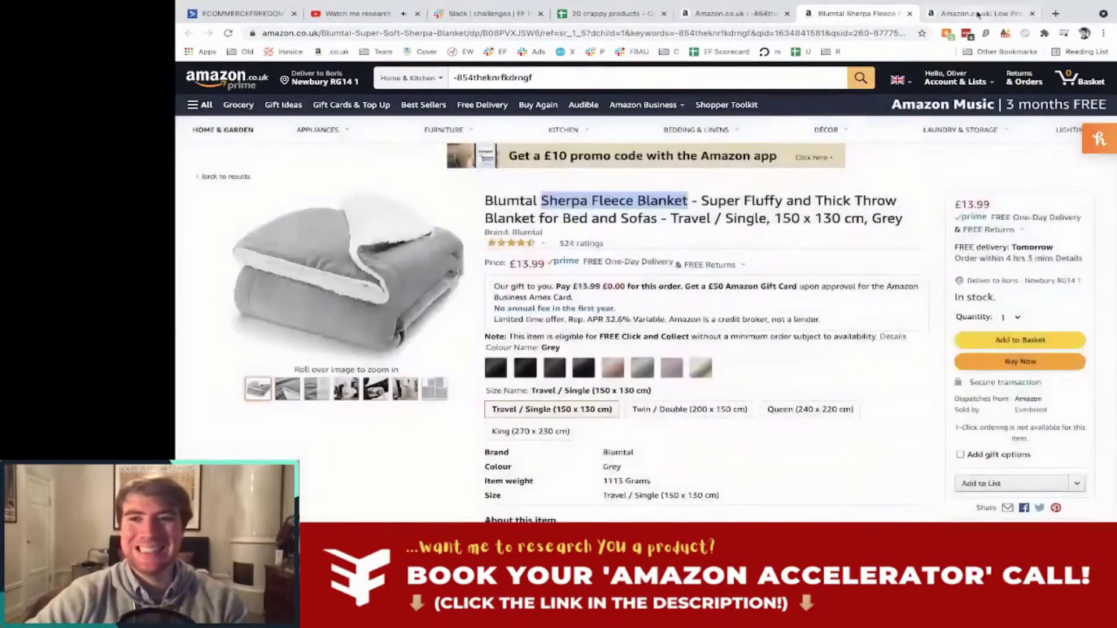
click(977, 14)
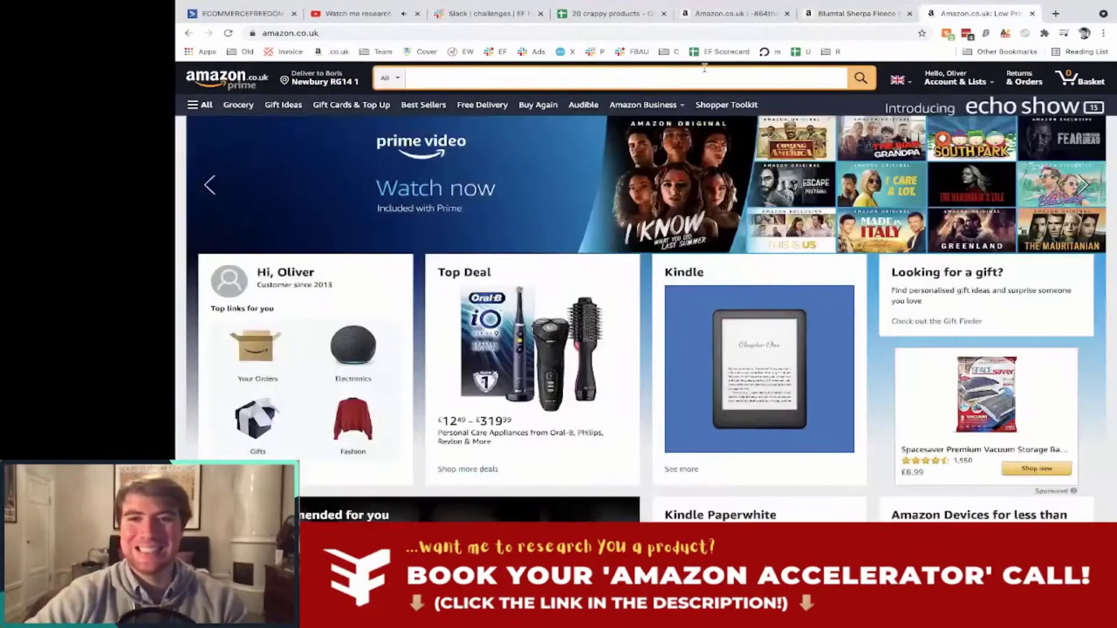
click(704, 77)
key(ctrl+v)
key(Return)
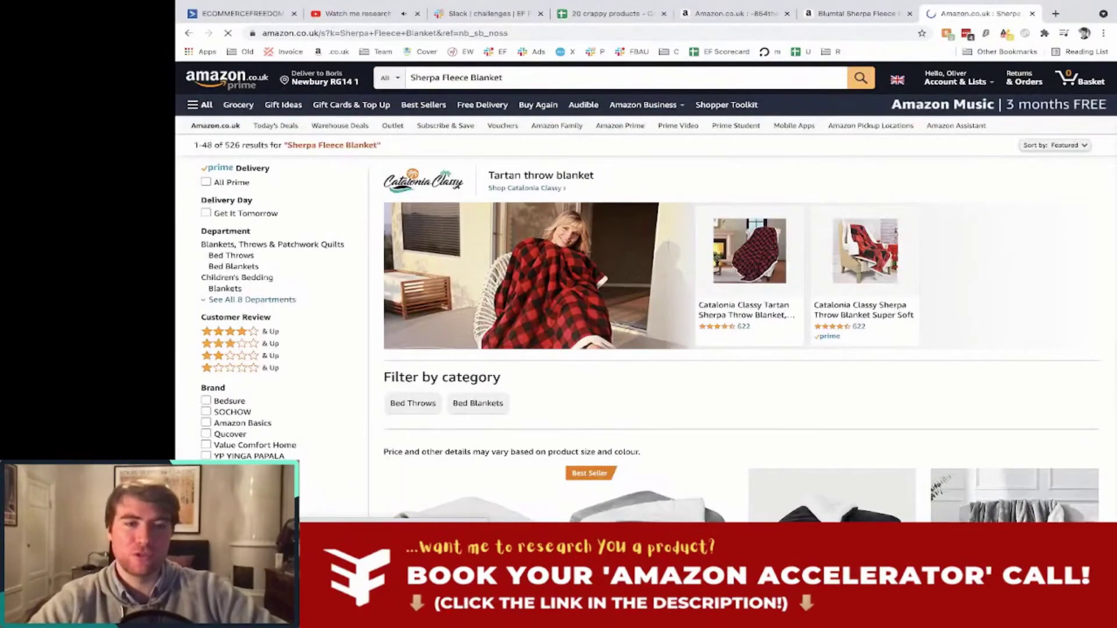
Scroll through the 526 'Sherpa Fleece Blanket' results to review competing fleece throws.
scroll(776, 274, down, 2)
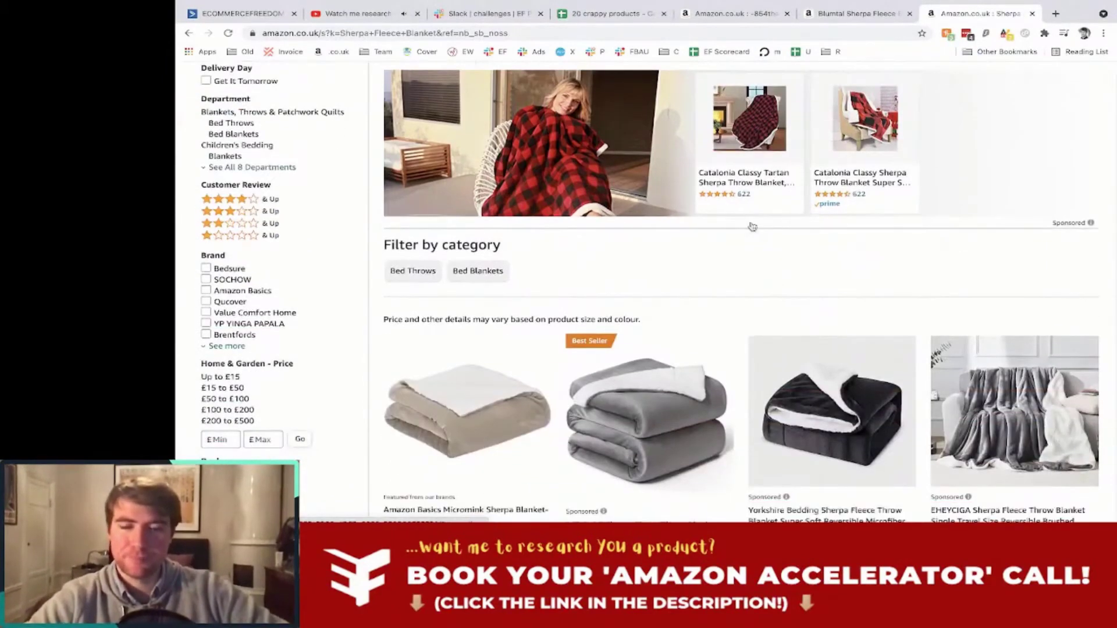
scroll(752, 229, up, 2)
click(607, 78)
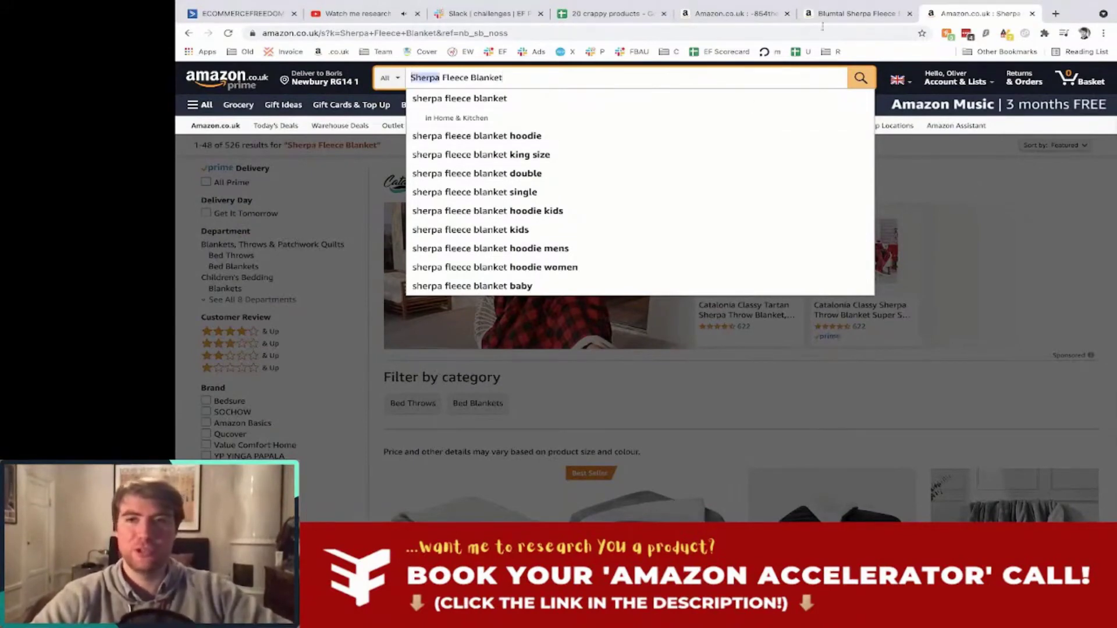
key(ctrl+shift+Tab)
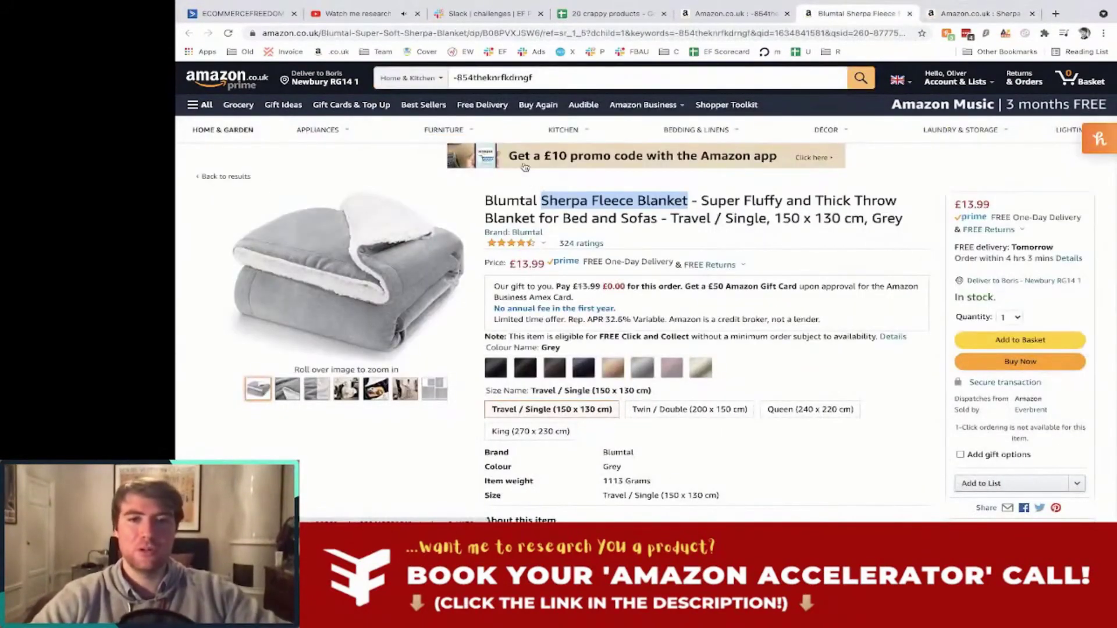
drag(542, 201, 658, 219)
click(706, 196)
click(657, 219)
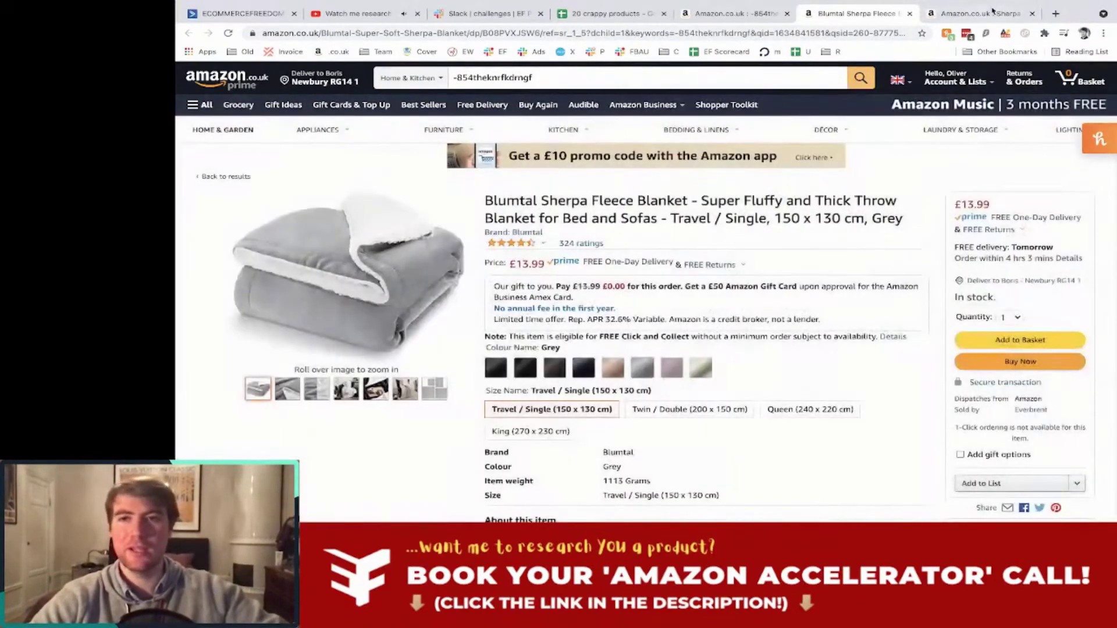
click(977, 13)
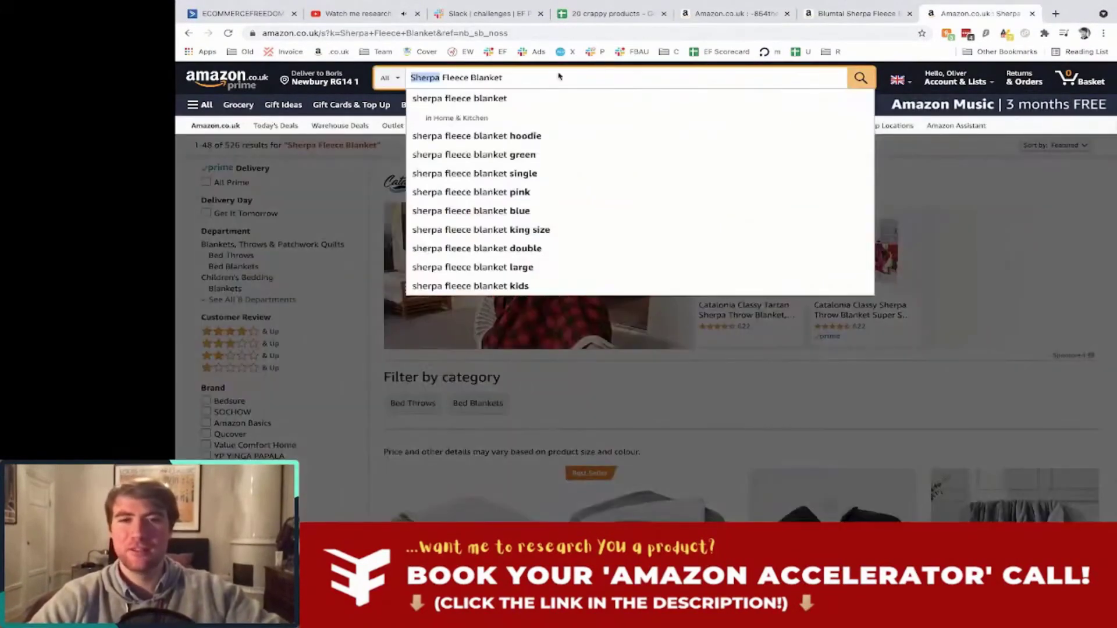
click(569, 82)
click(748, 192)
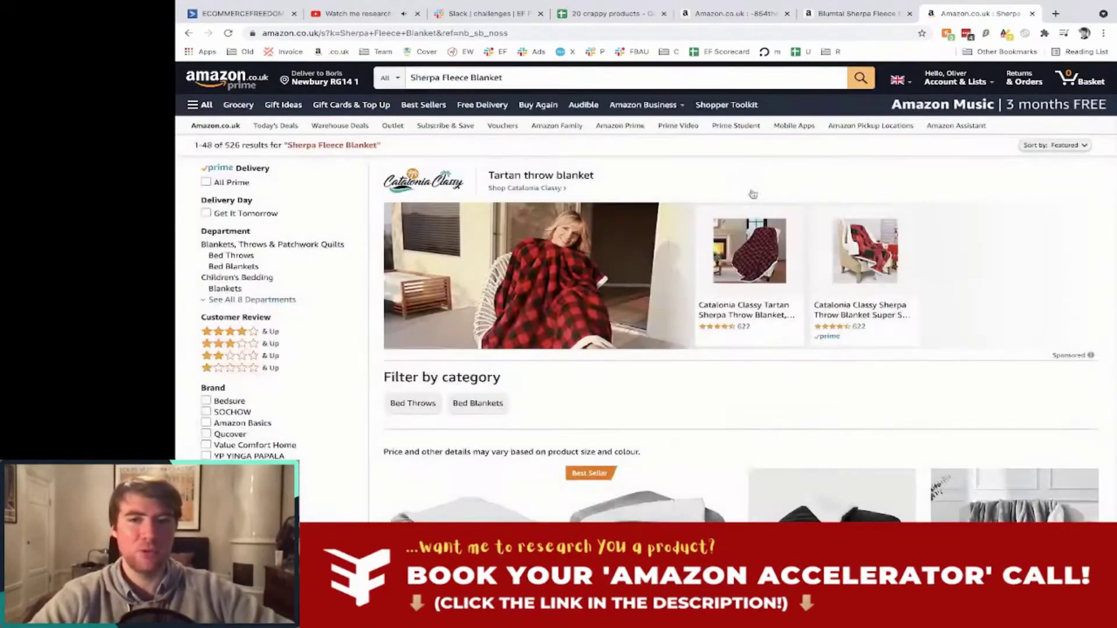
scroll(748, 192, down, 3)
scroll(736, 254, down, 5)
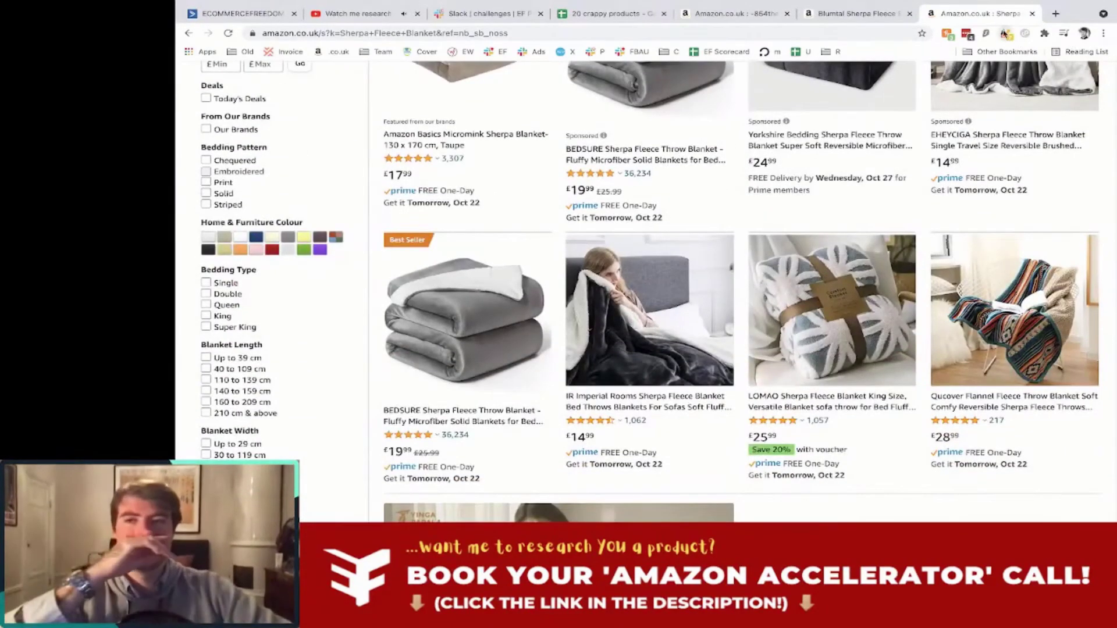
Run AMZScout Pro on the Sherpa Fleece Blanket results and shift its panel slightly left.
click(1005, 33)
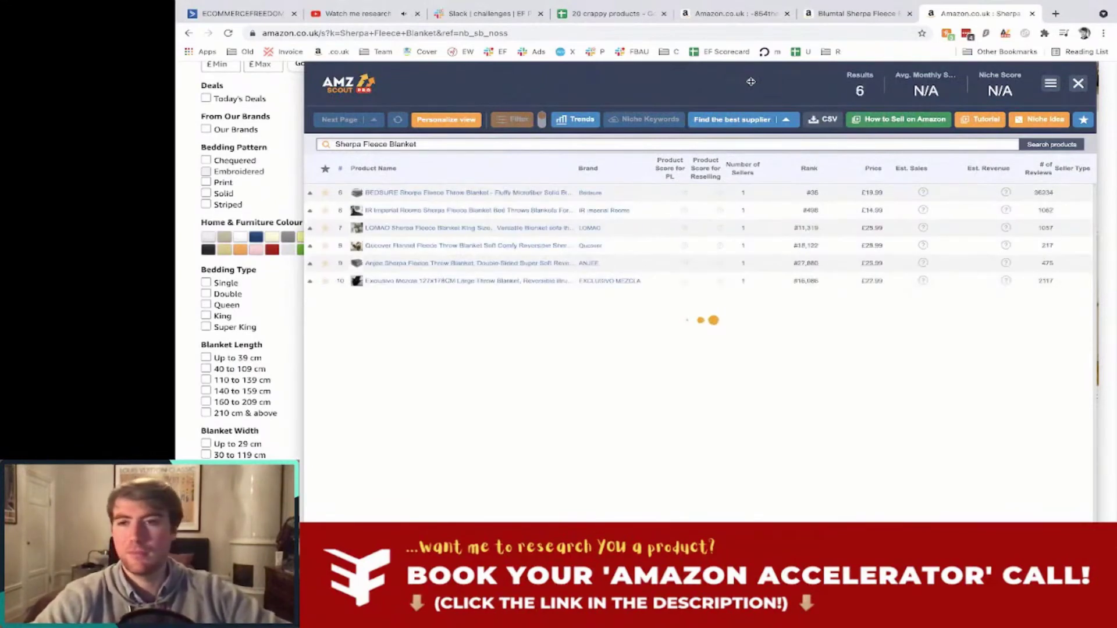
mouse_move(750, 81)
mouse_down()
mouse_move(714, 170)
mouse_move(758, 115)
mouse_move(738, 125)
mouse_move(739, 83)
mouse_up()
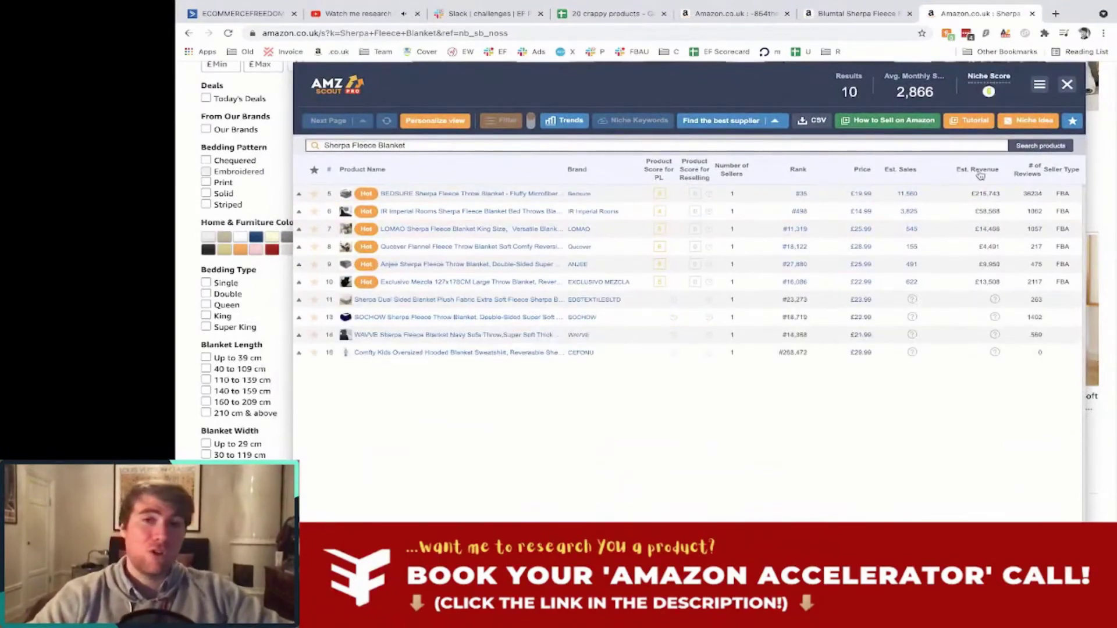
In the '20 crappy products' sheet, compare the row 2 3k sellers and est sellers cells.
click(608, 13)
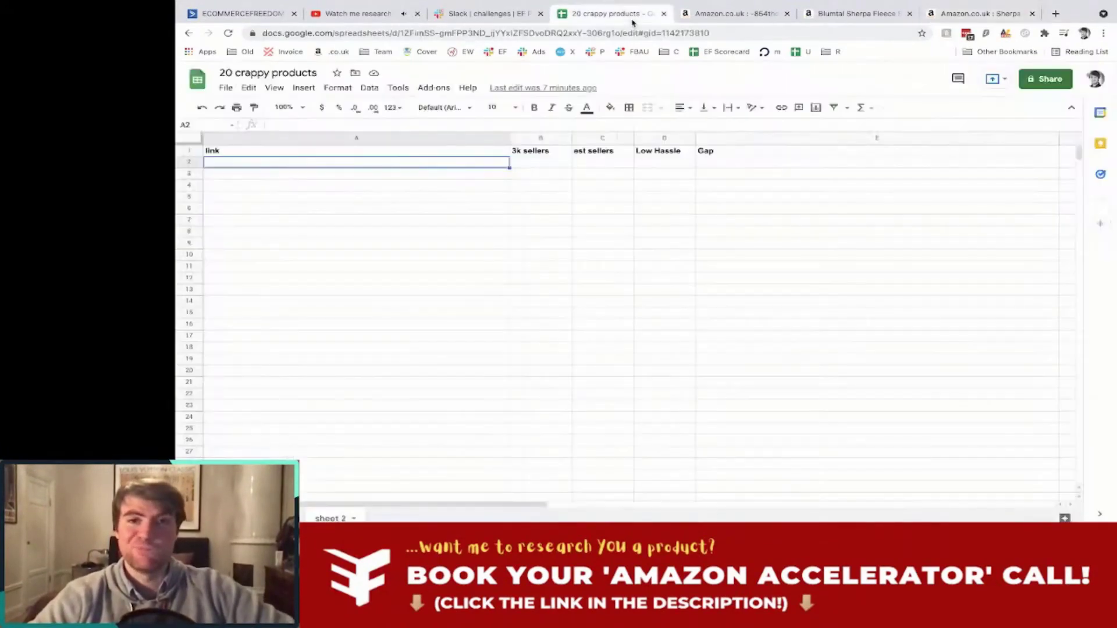
click(531, 163)
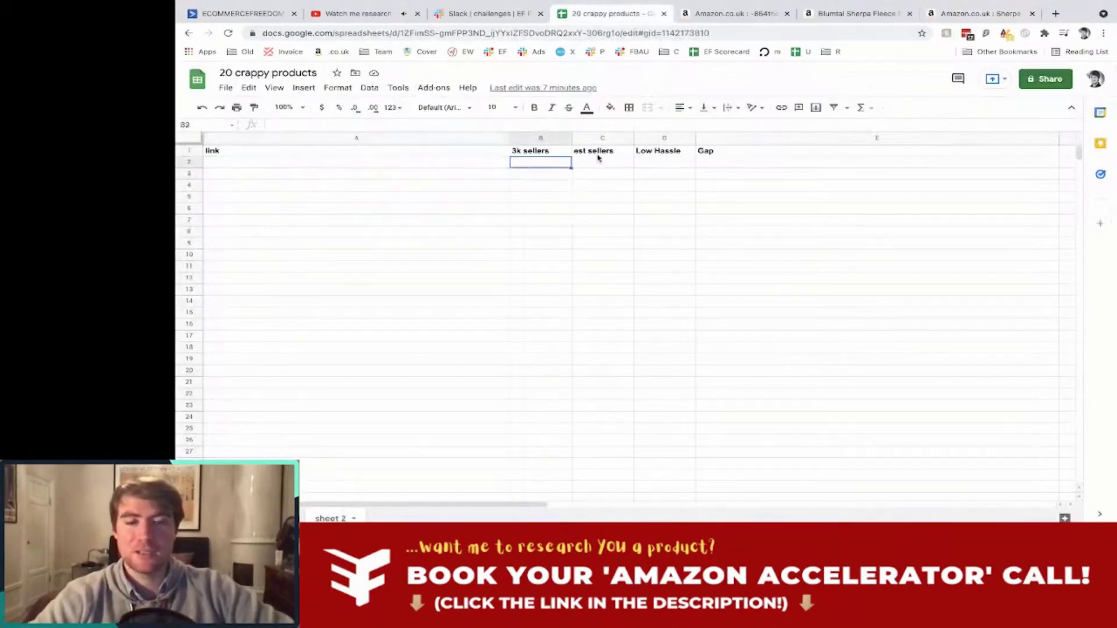
click(618, 164)
click(555, 163)
click(618, 163)
click(555, 167)
click(602, 167)
click(538, 167)
click(618, 161)
click(533, 163)
click(606, 165)
click(531, 165)
click(606, 154)
Sort the AMZScout Sherpa blanket results by Est. Revenue, highest first, and expand the BEDSURE throw row.
click(965, 14)
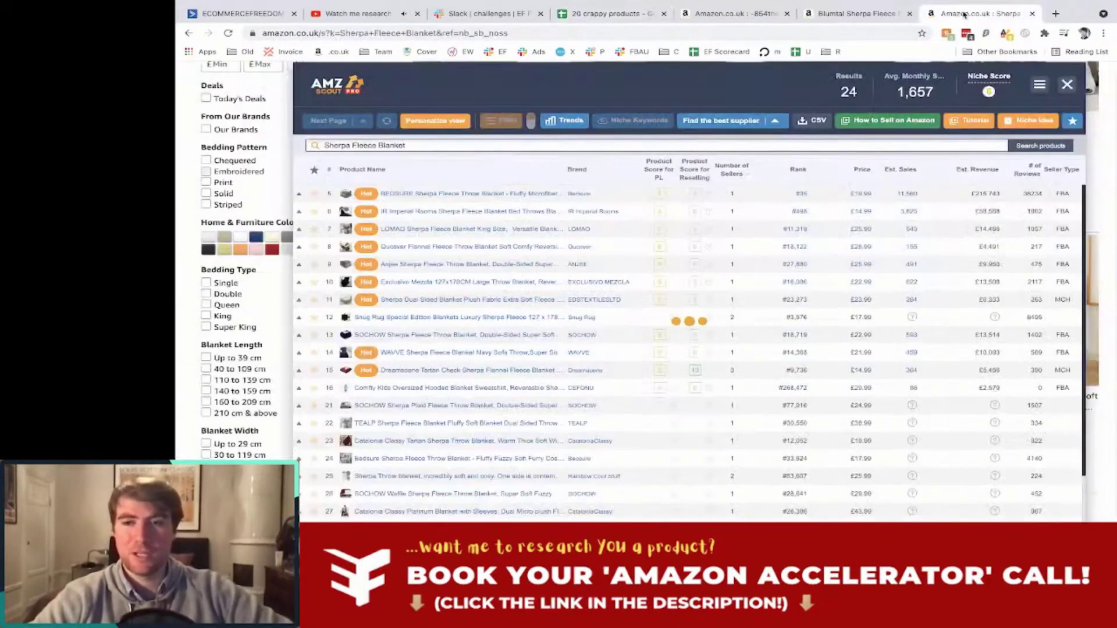
click(984, 170)
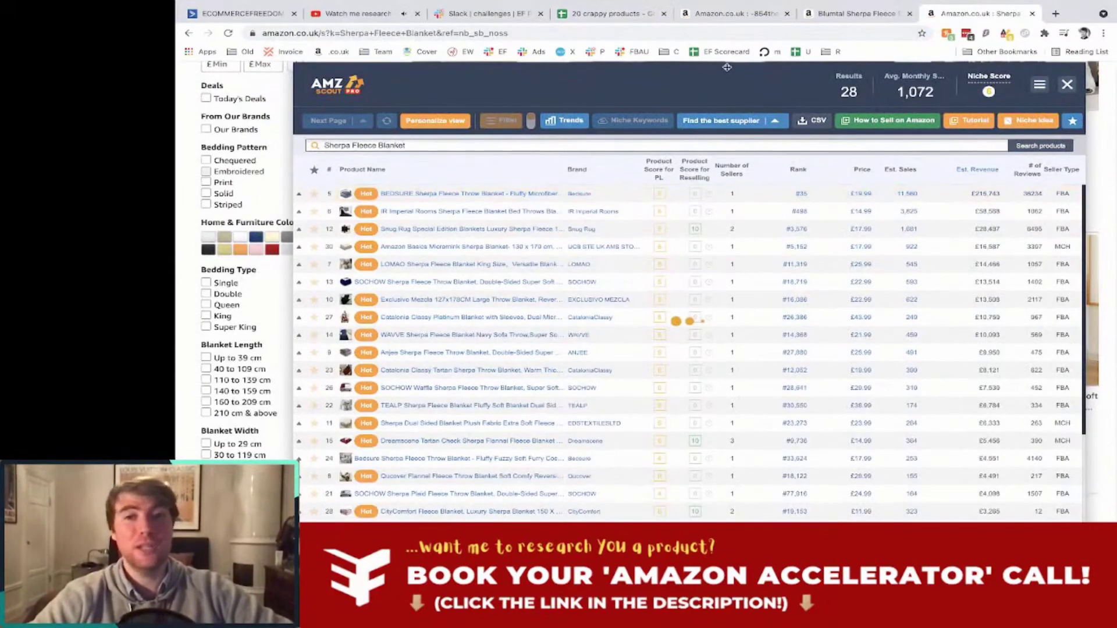
drag(727, 67, 757, 84)
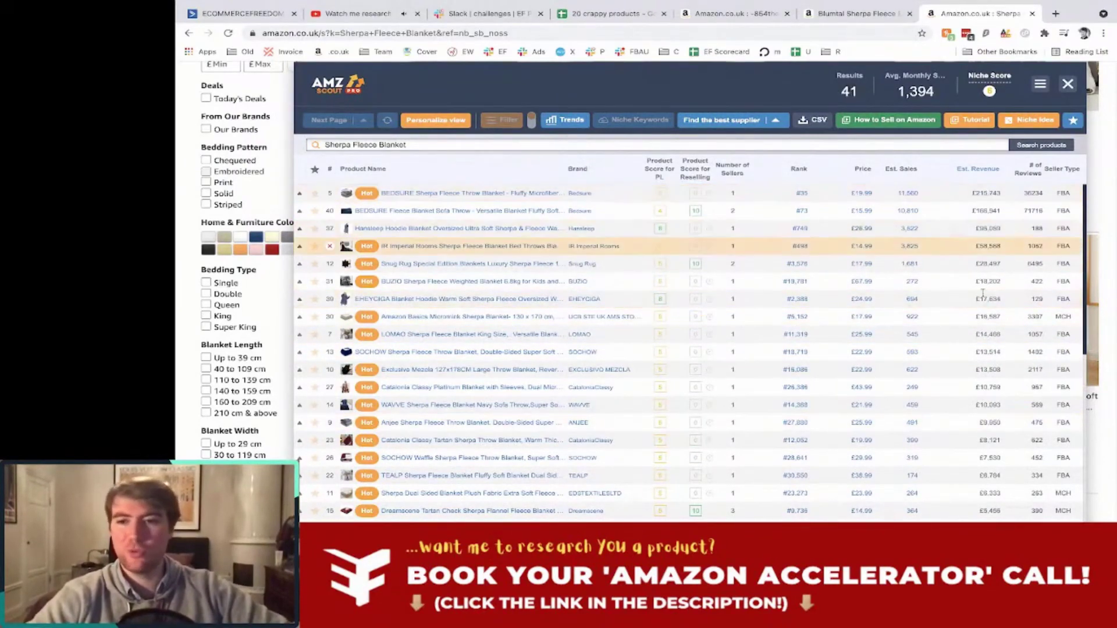
scroll(983, 366, down, 5)
scroll(983, 373, up, 10)
click(983, 190)
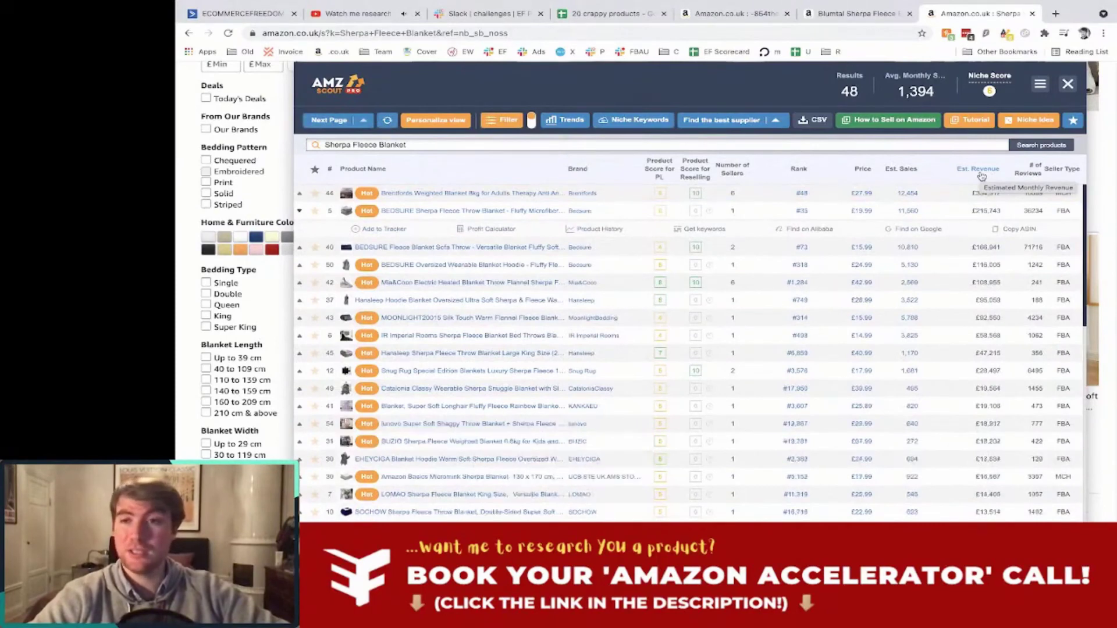
Rank the results by # of Reviews, most first, and collapse the BEDSURE row's options.
click(1031, 172)
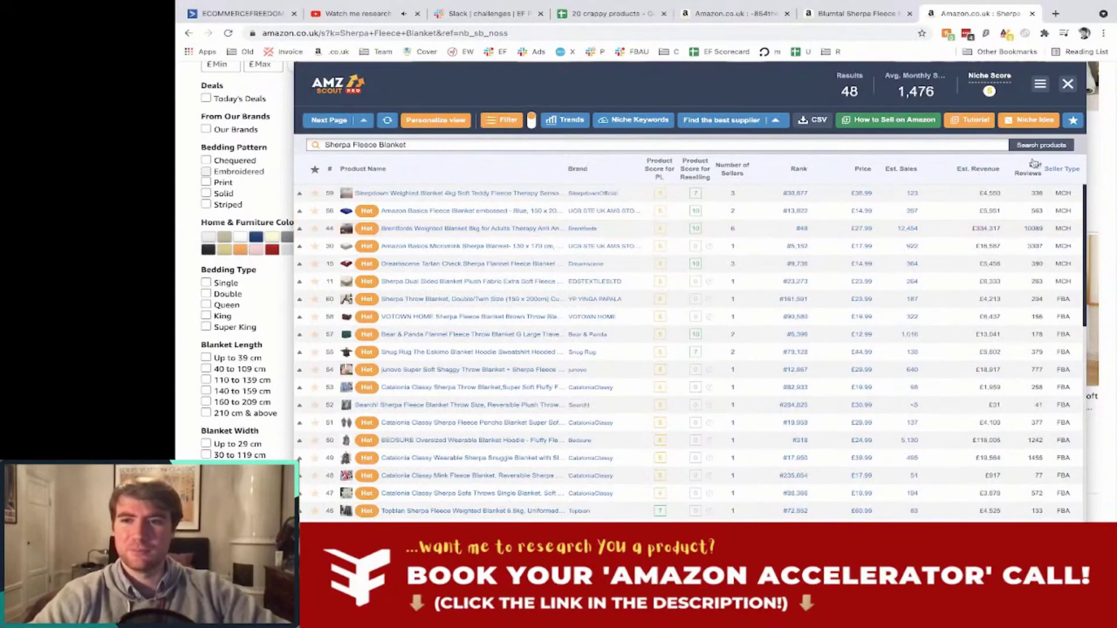
click(1034, 167)
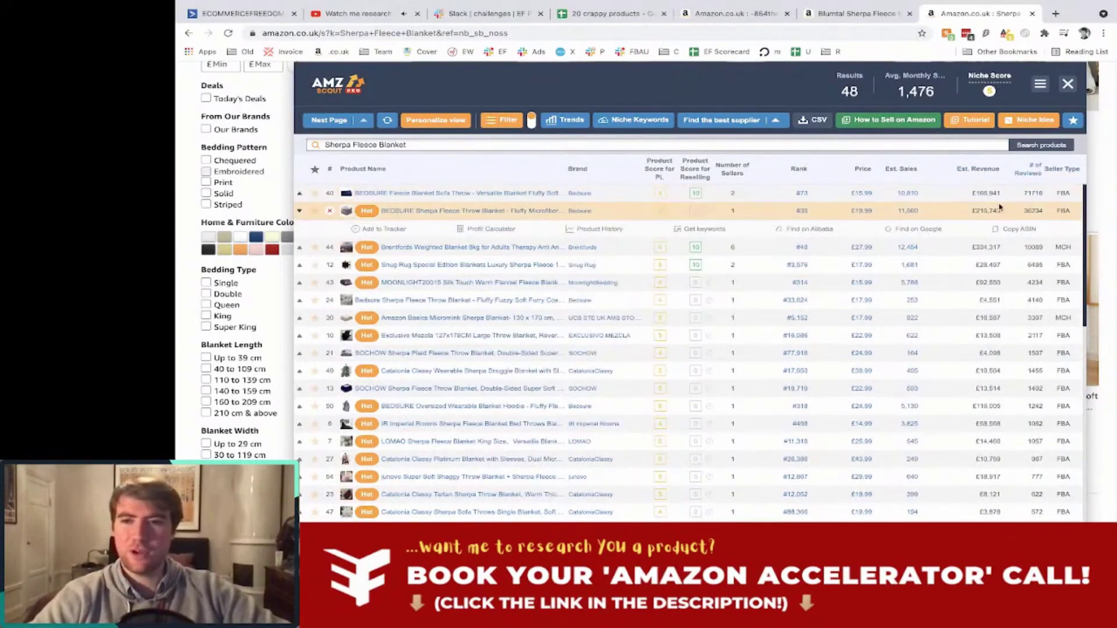
click(960, 210)
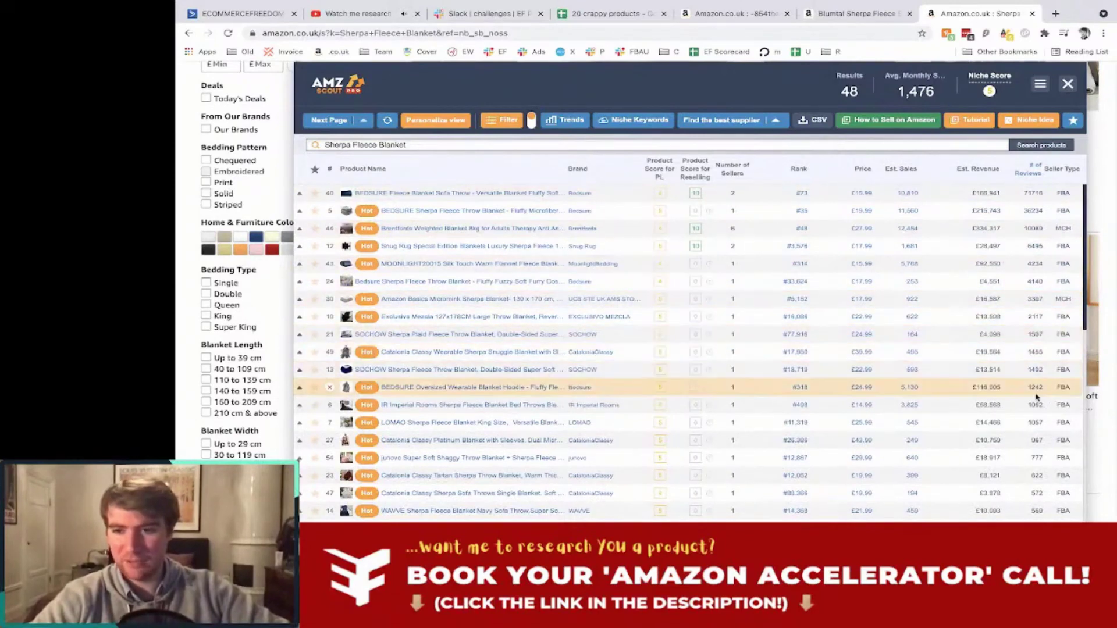
scroll(1037, 407, down, 1)
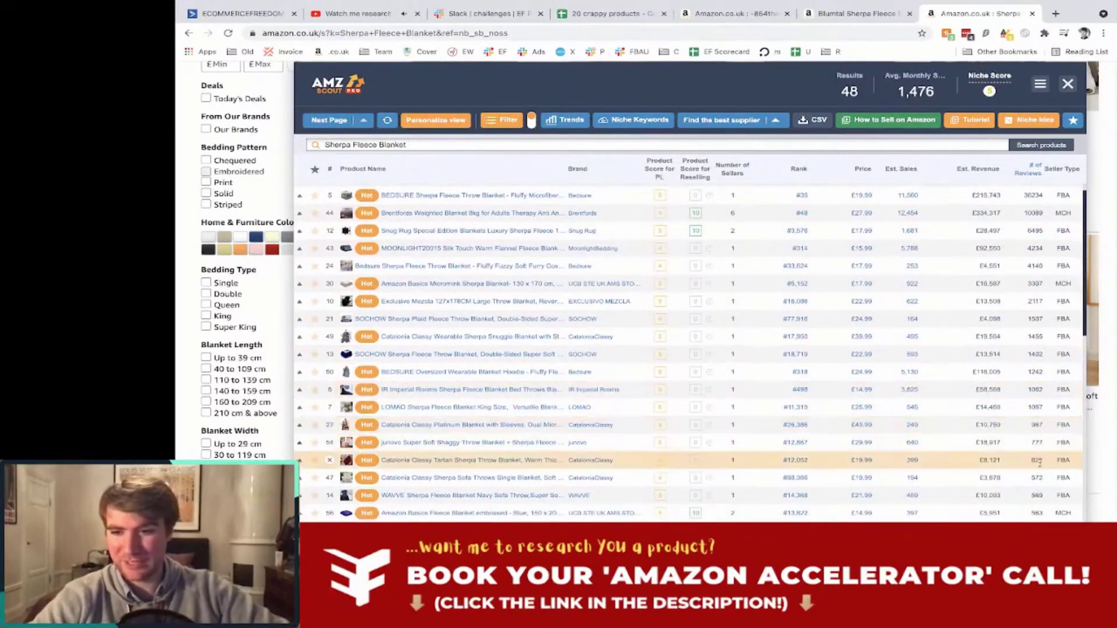
scroll(1039, 477, down, 1)
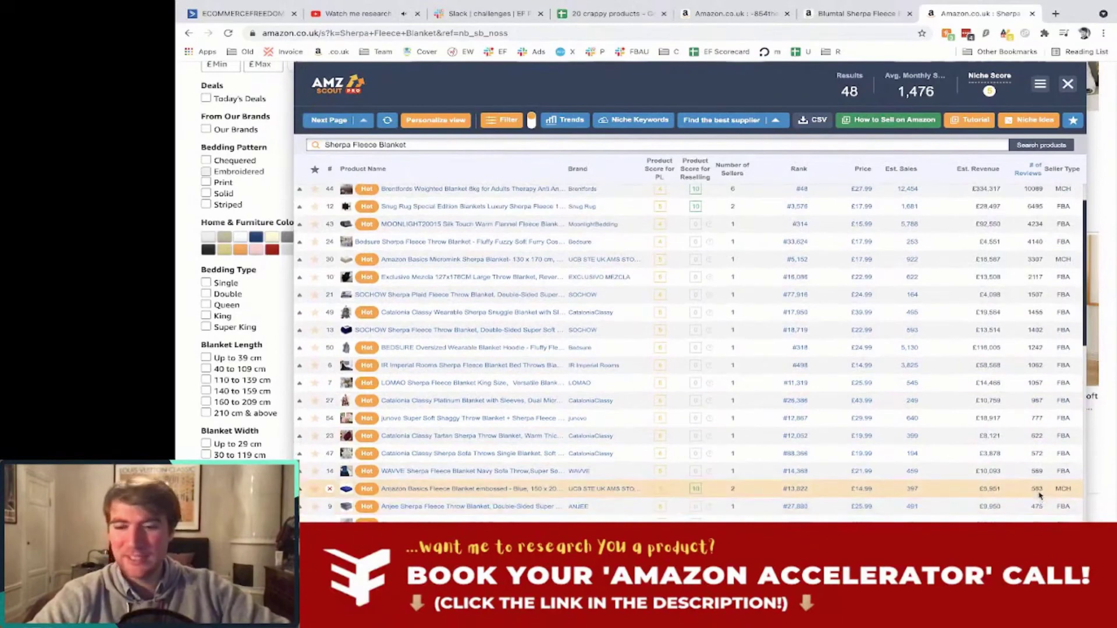
scroll(1039, 493, up, 2)
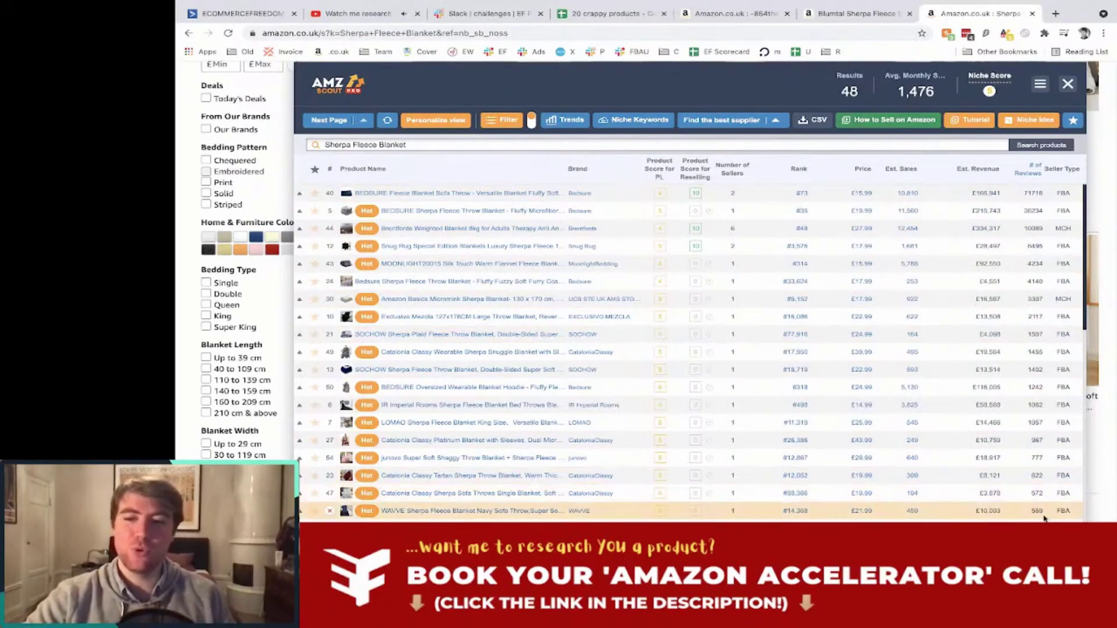
scroll(1043, 512, down, 1)
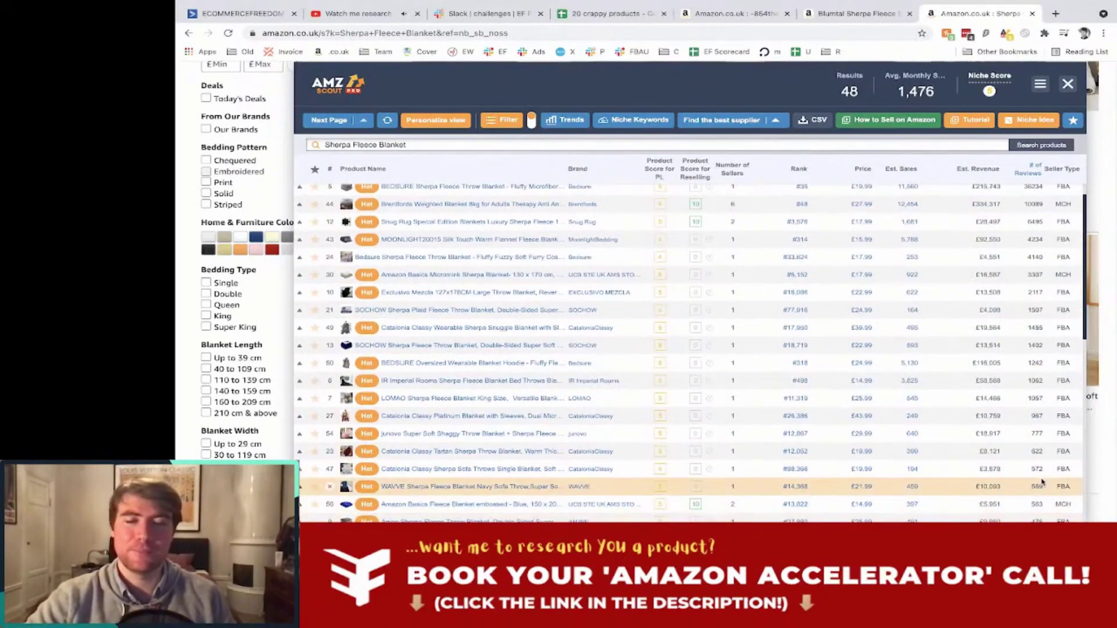
scroll(1041, 482, up, 1)
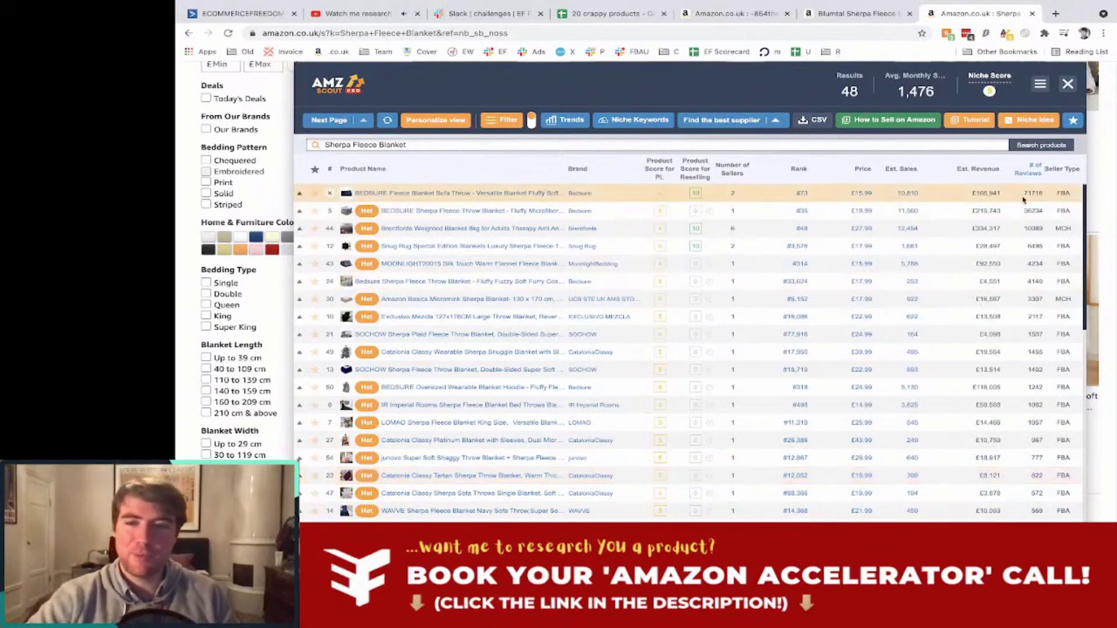
Highlight the Snug Rug 6495 and Amazon Basics 3307 review counts, then drag the panel down.
click(1049, 197)
drag(1026, 247, 1060, 245)
drag(1028, 318, 1048, 318)
click(1046, 318)
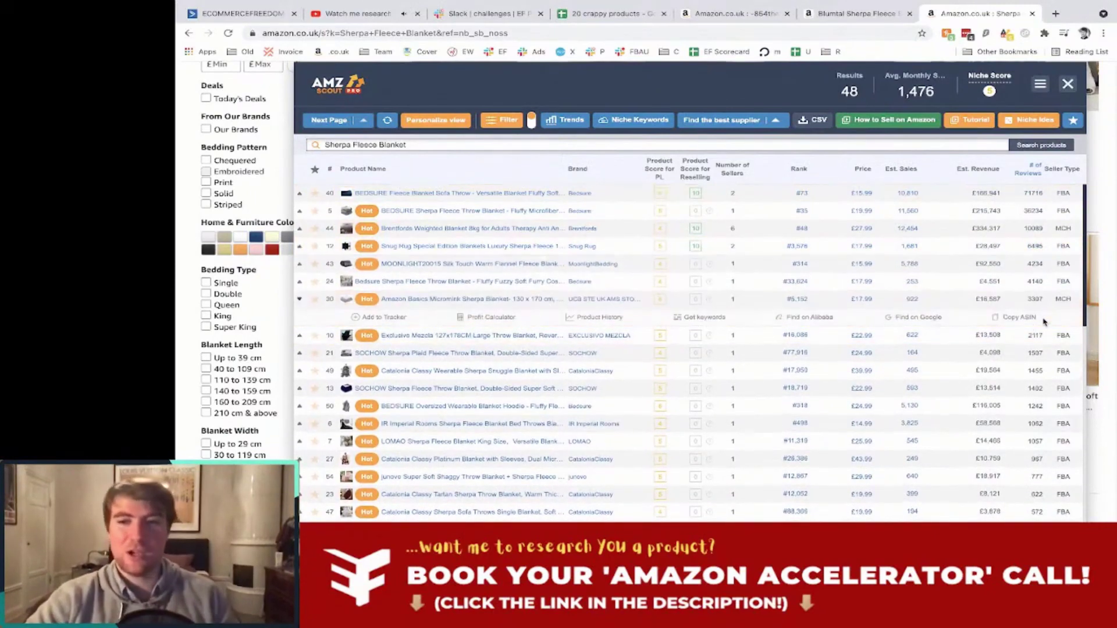
click(1017, 298)
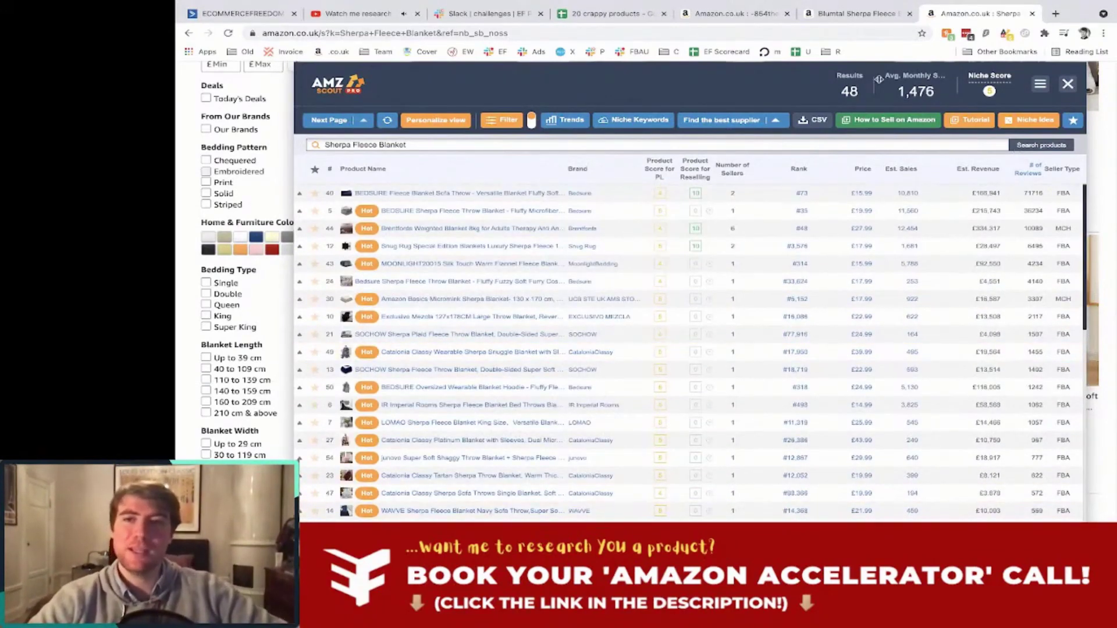
drag(772, 80, 774, 187)
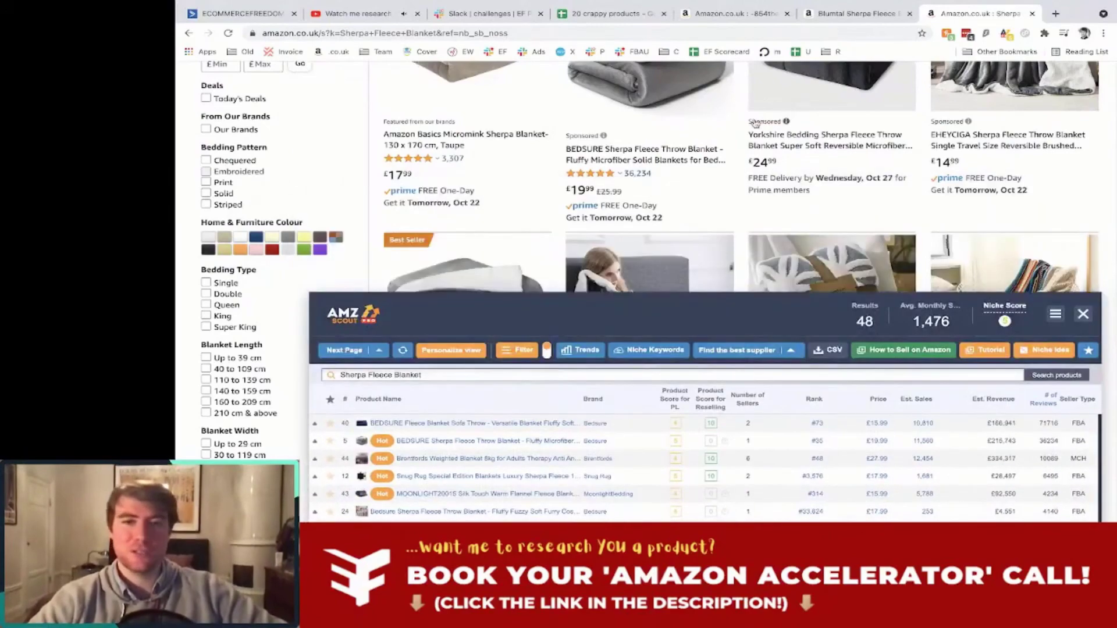
Review the Blumtal Sherpa Fleece Blanket listing and results tabs, then move to Streamlabs OBS.
scroll(708, 117, up, 10)
scroll(710, 163, down, 2)
scroll(709, 170, up, 3)
click(909, 23)
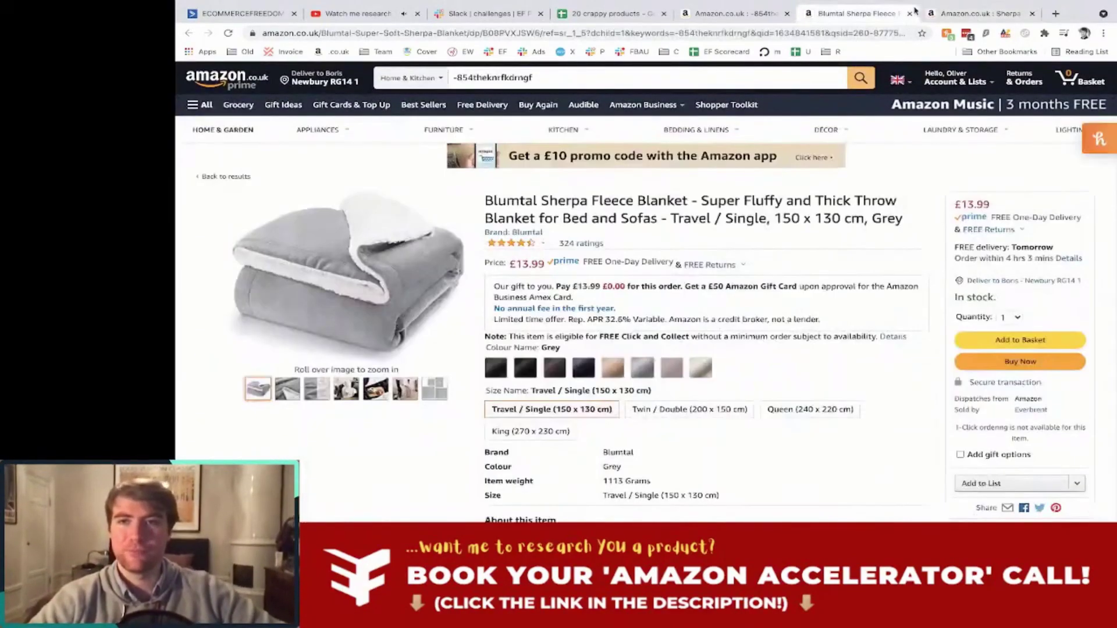
click(740, 13)
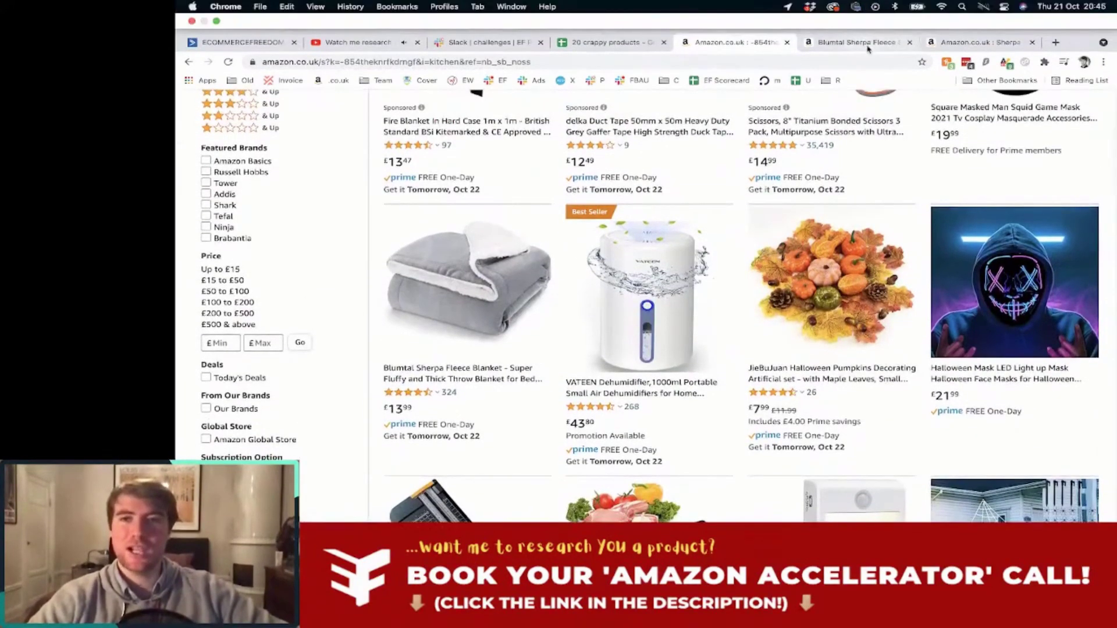
click(866, 42)
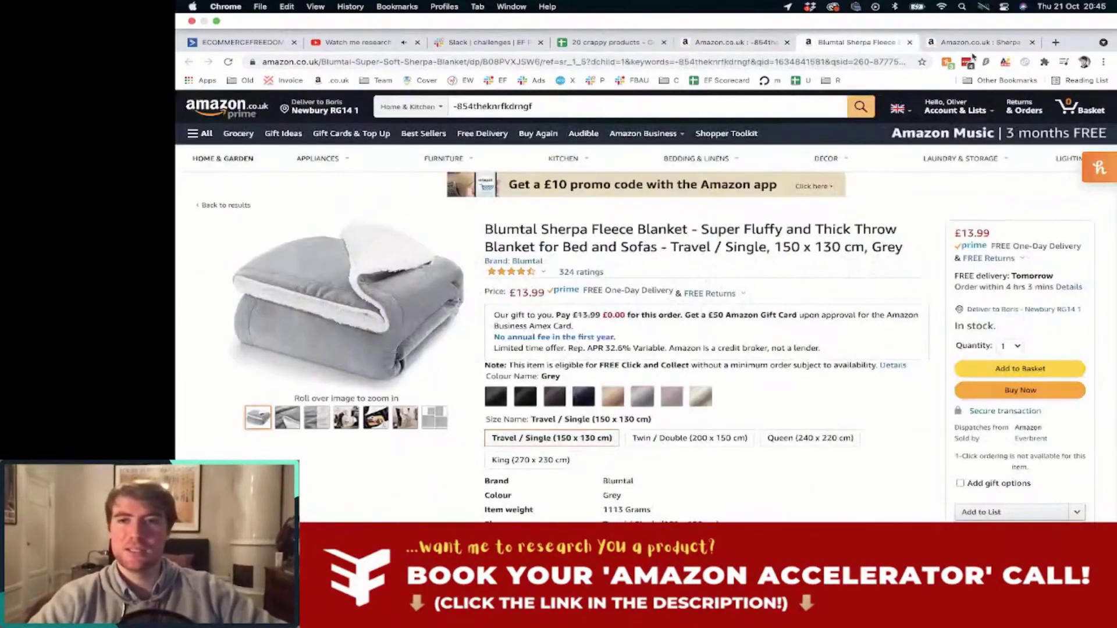
click(977, 14)
click(762, 14)
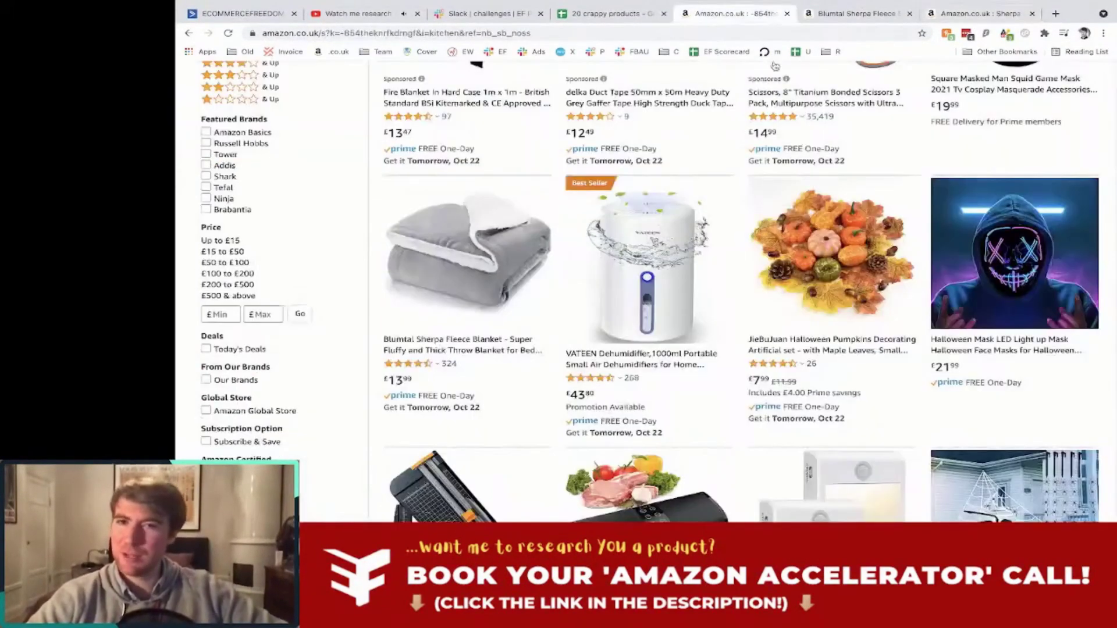
key(ctrl+Right)
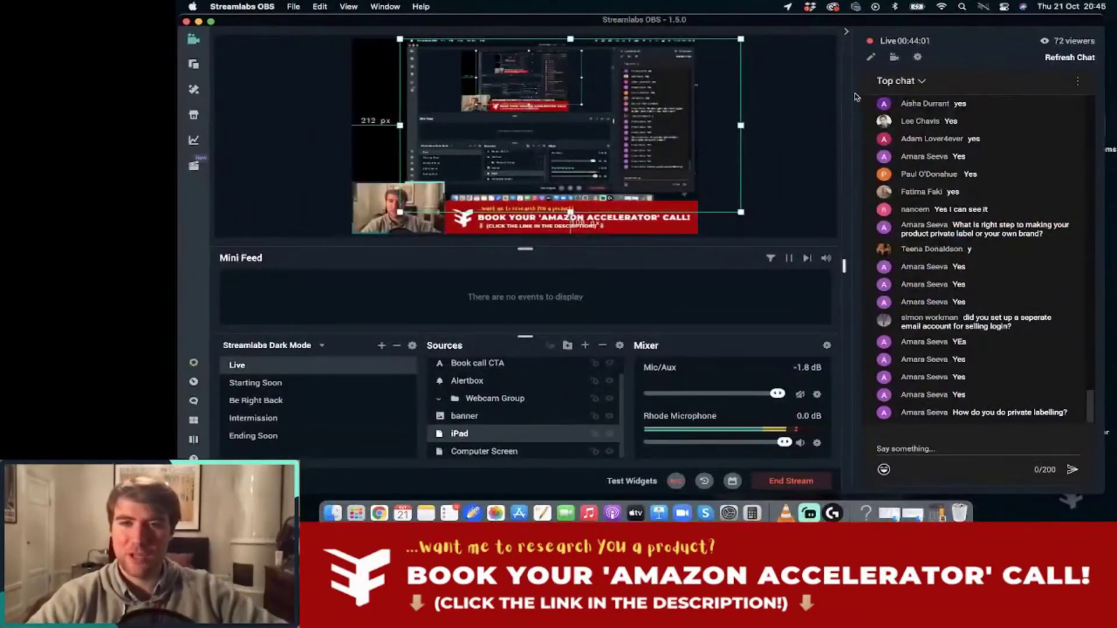